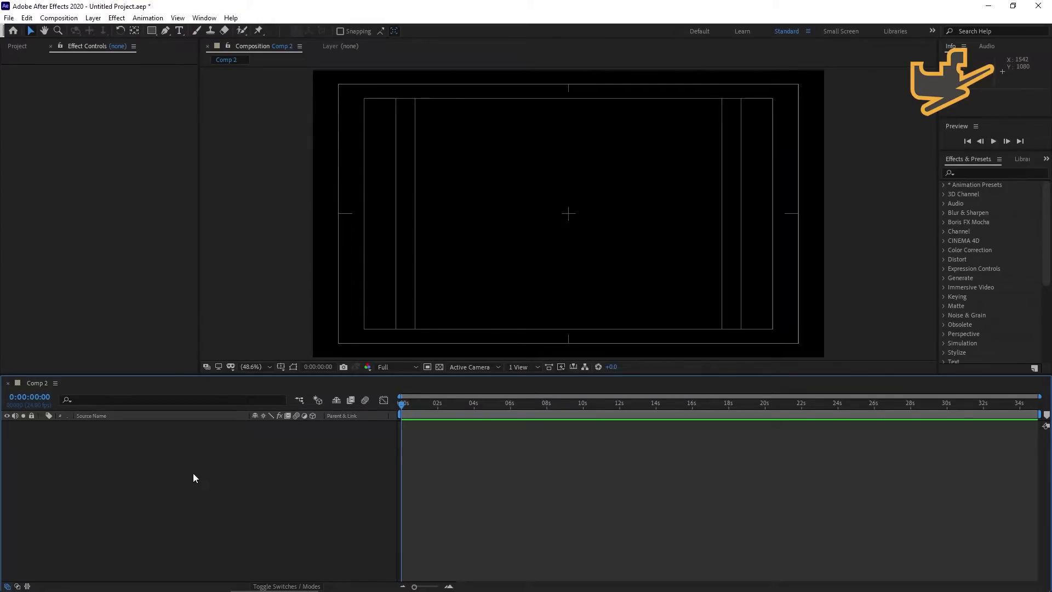
Create a composition-sized black solid layer named Element.
key(ctrl+y)
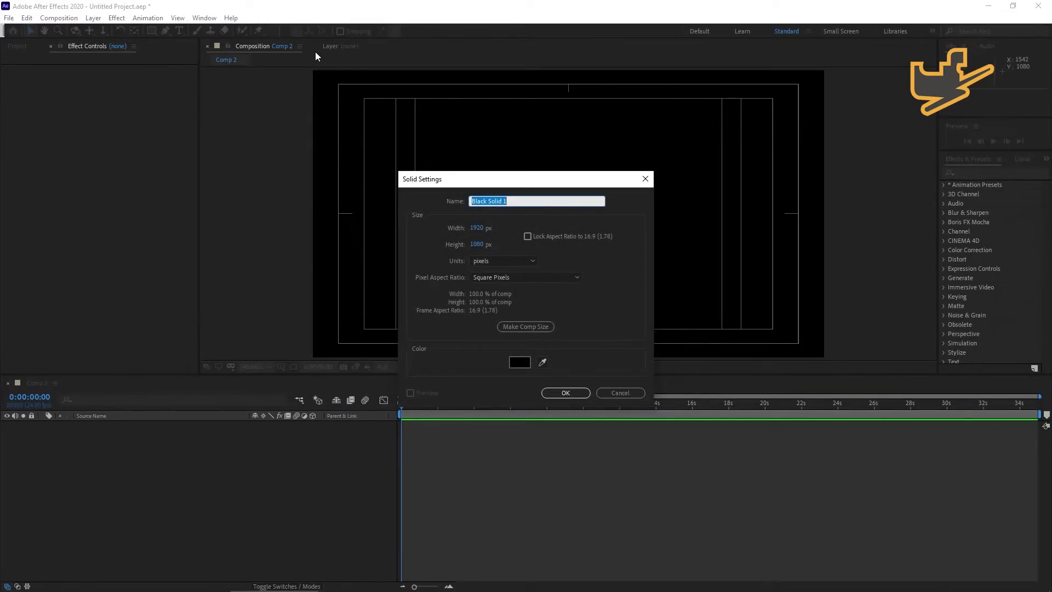
text(Element)
key(Return)
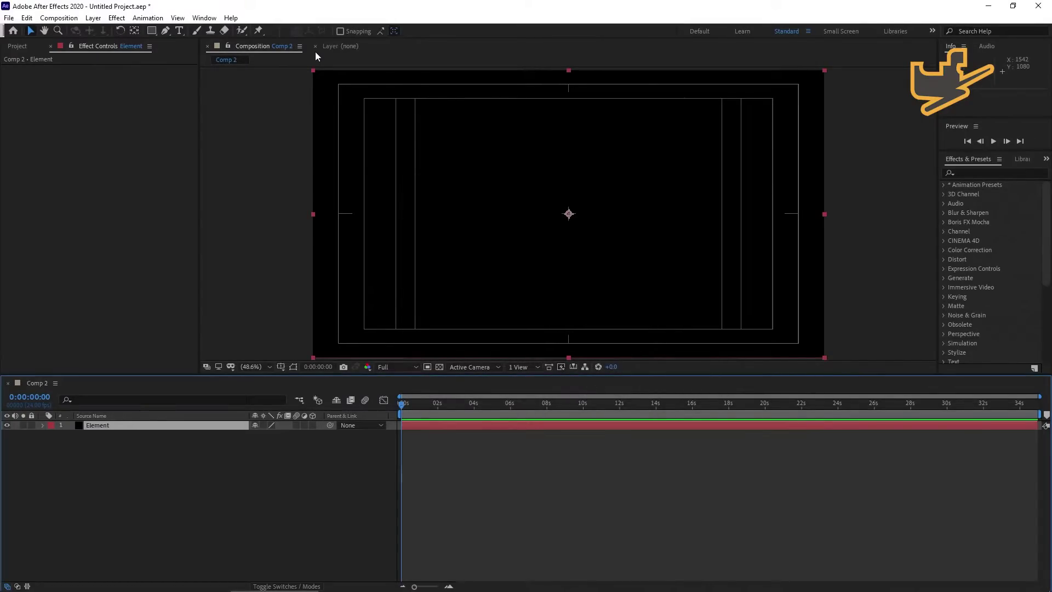
Apply the Element effect to the Element solid layer.
click(143, 434)
click(124, 427)
key(ctrl+space)
text(ele)
key(Return)
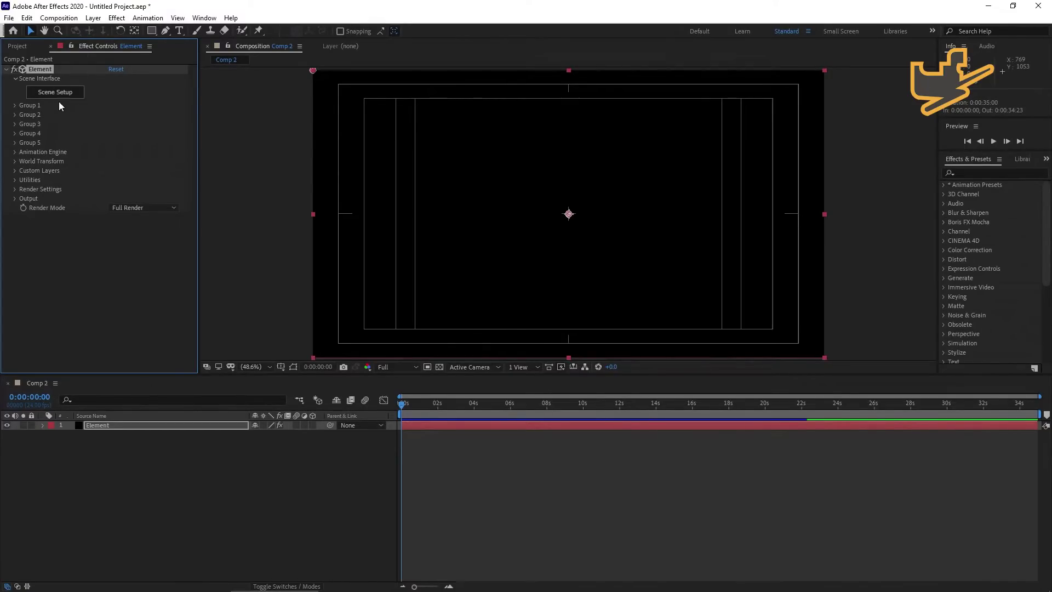
In Element's Scene Setup, add Boulder_01 from the Cosmobox asteroid boulders, placed at about Z 1.07 and scaled to 52%.
click(55, 92)
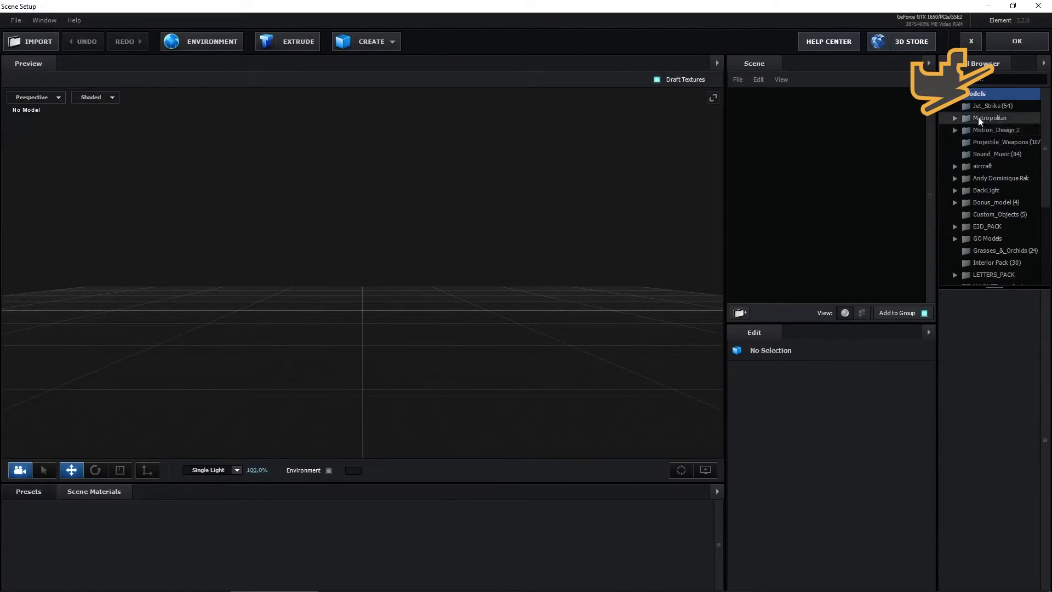
drag(619, 254, 530, 311)
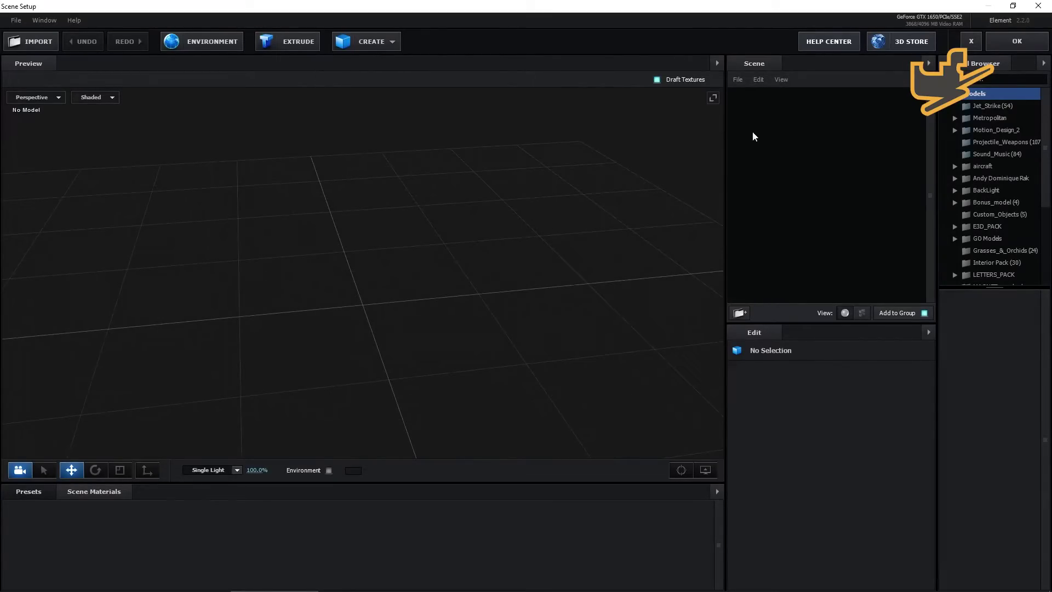
click(958, 180)
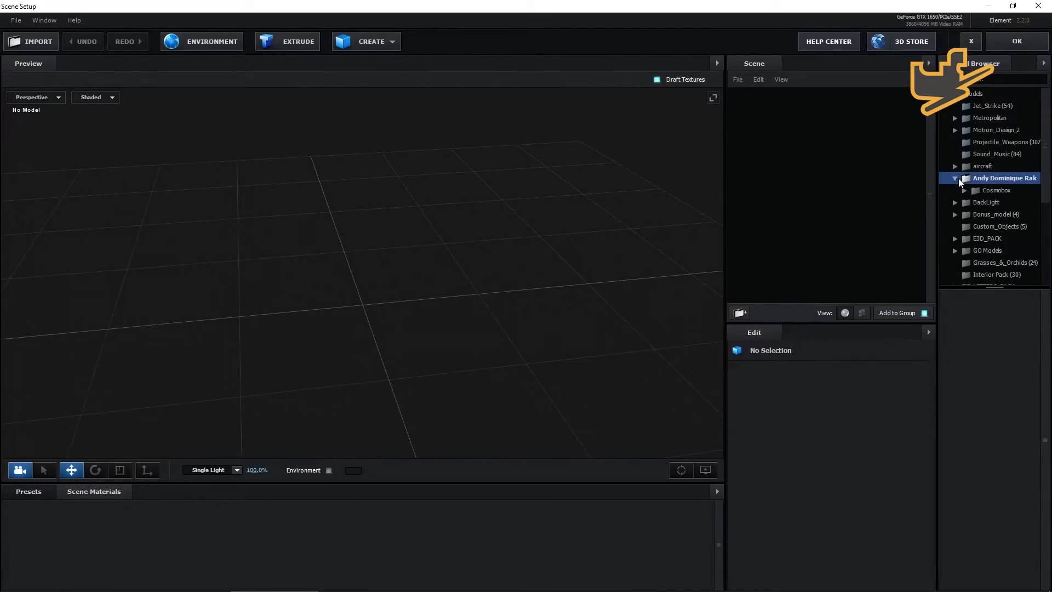
click(963, 192)
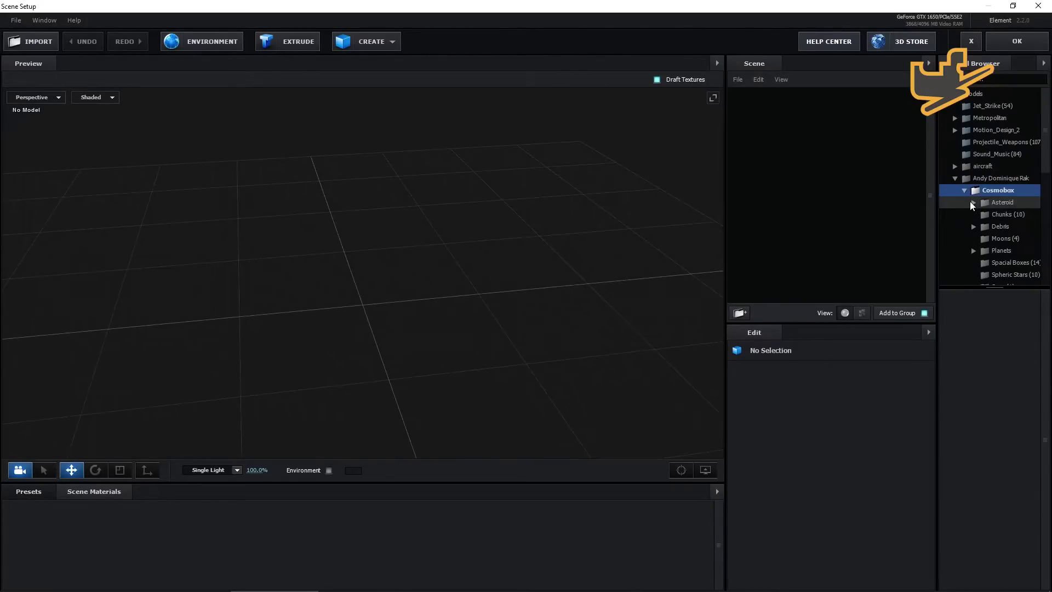
click(975, 203)
click(1000, 218)
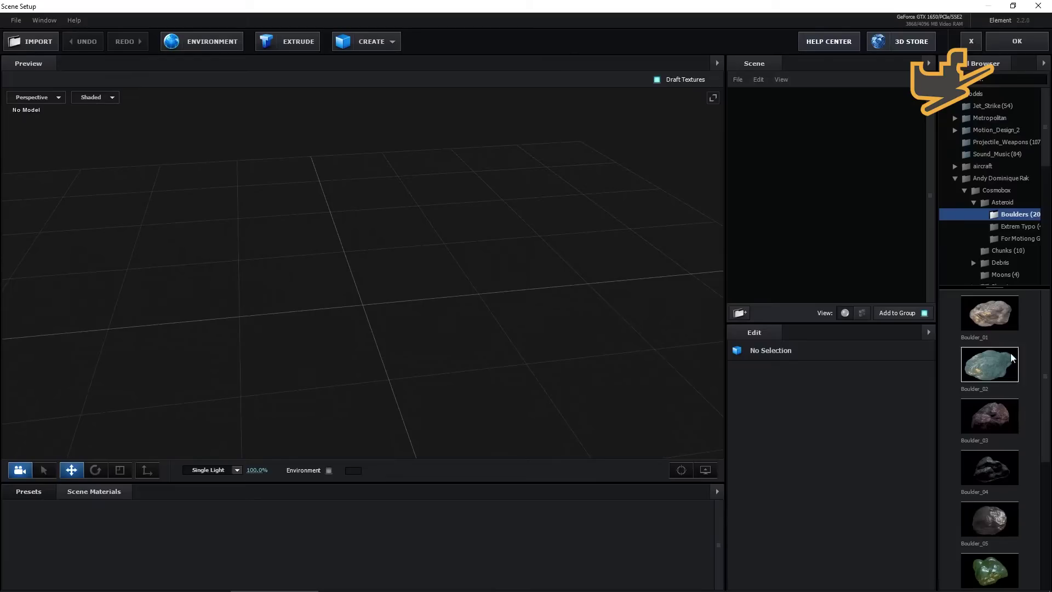
click(983, 315)
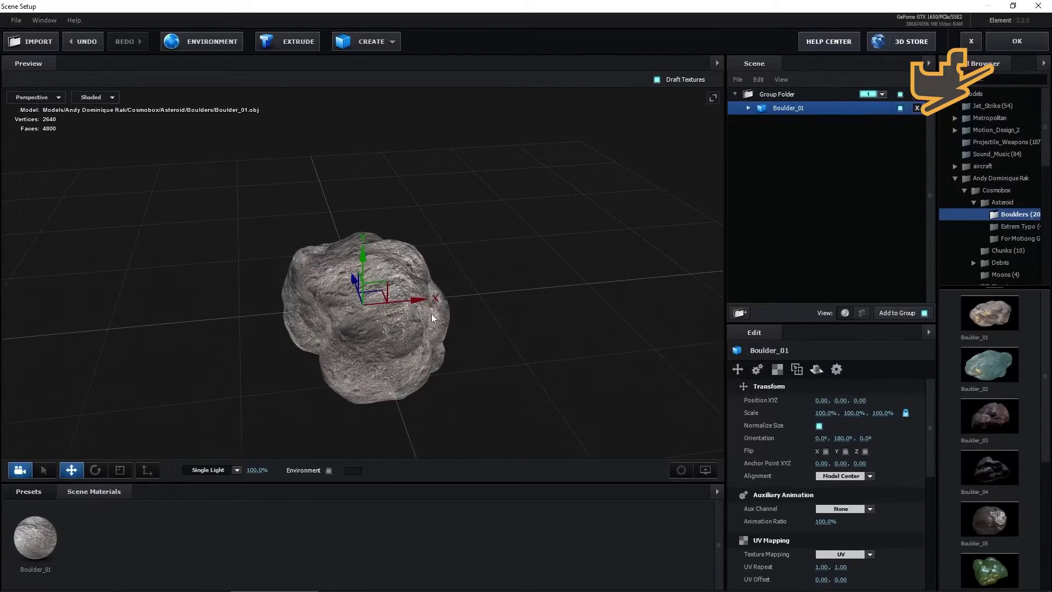
drag(364, 261, 345, 206)
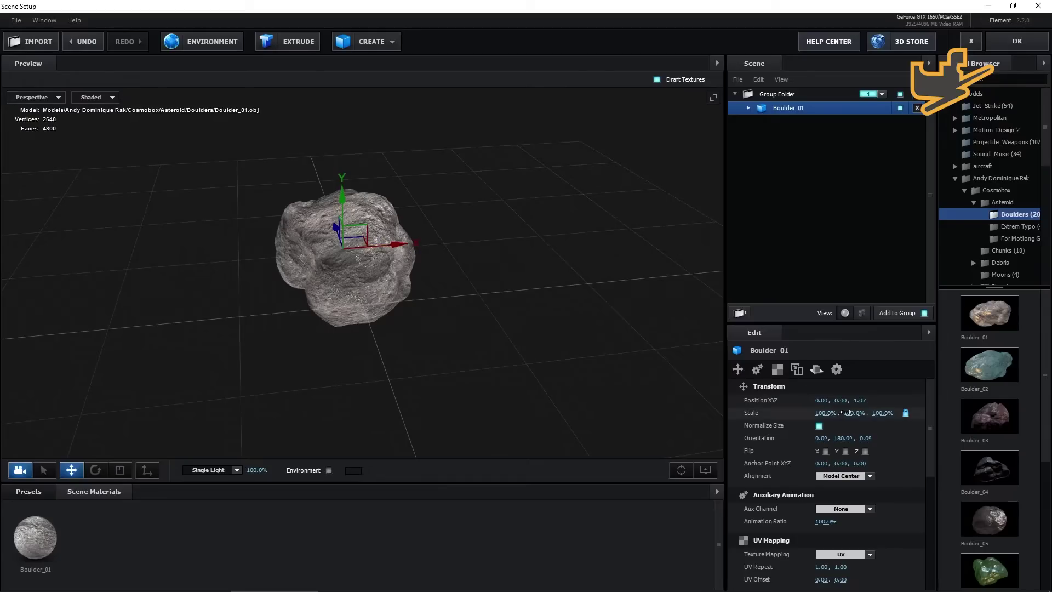
drag(851, 414, 805, 414)
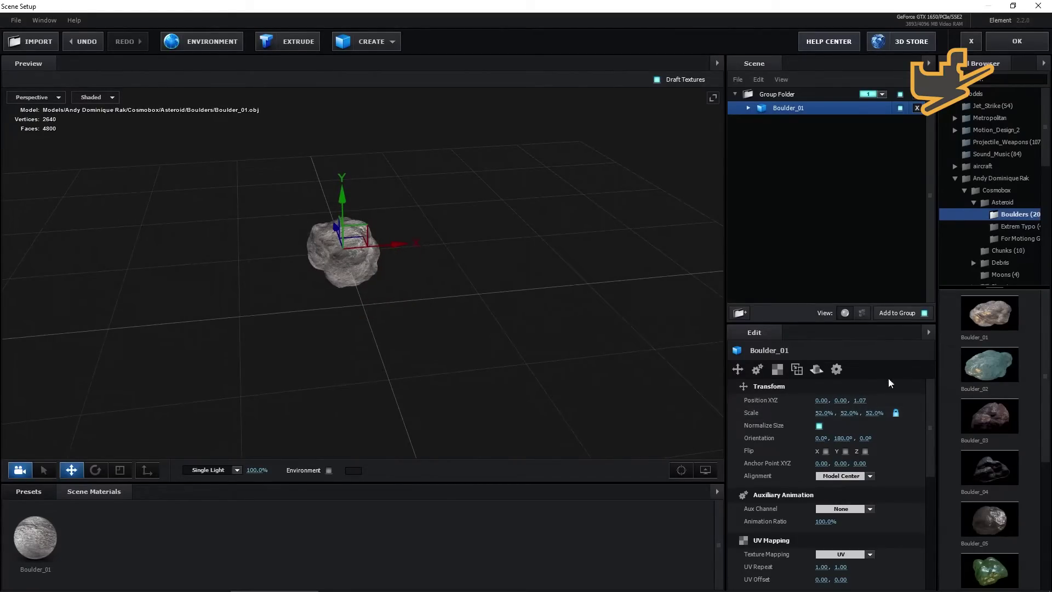
Add the Apache model from the aircraft collection and move it along X to about -1.14.
click(989, 166)
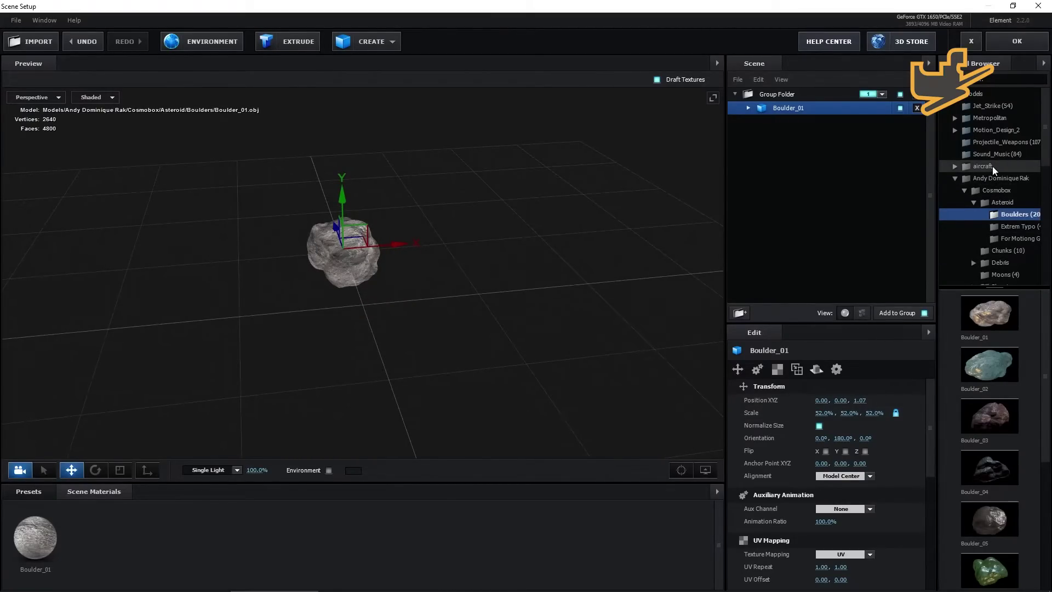
click(1006, 180)
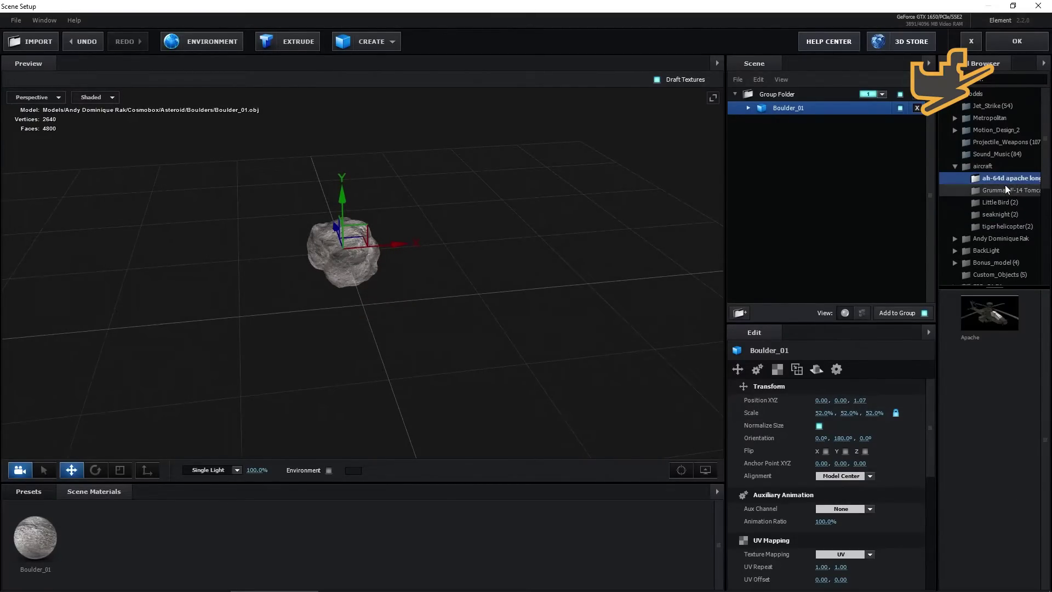
click(1002, 326)
drag(431, 304, 291, 304)
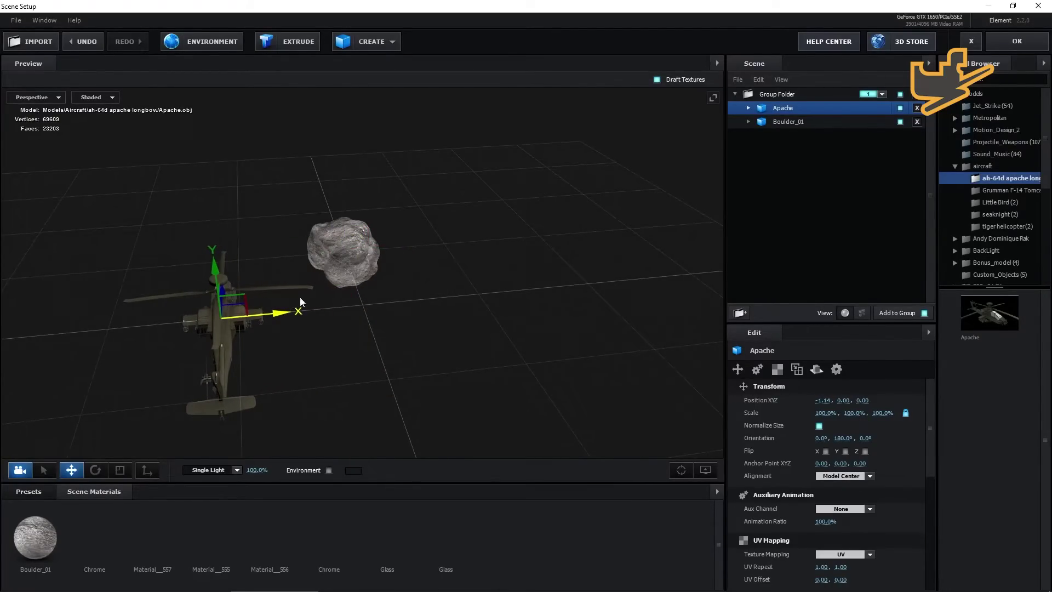
Add the seaknight helicopter model from the aircraft collection and move it along X to about 1.20.
click(1000, 191)
click(998, 217)
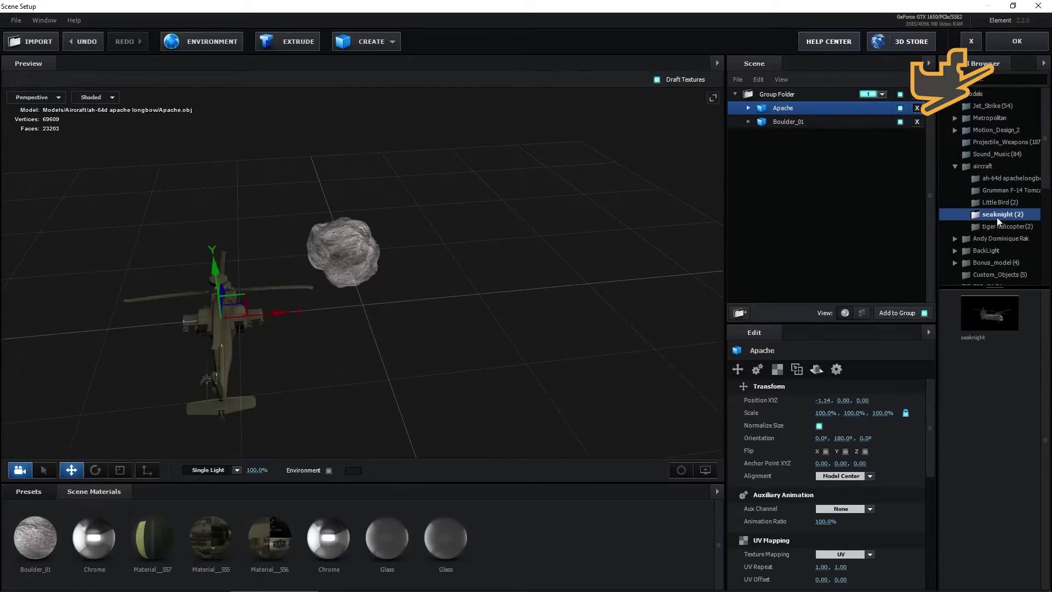
double_click(993, 317)
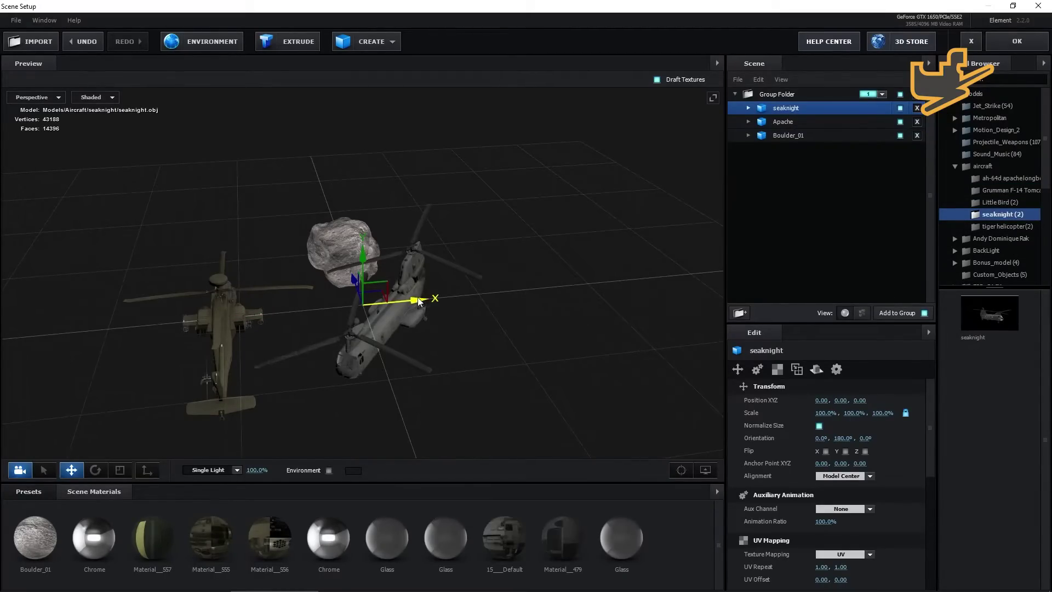
drag(411, 300, 595, 336)
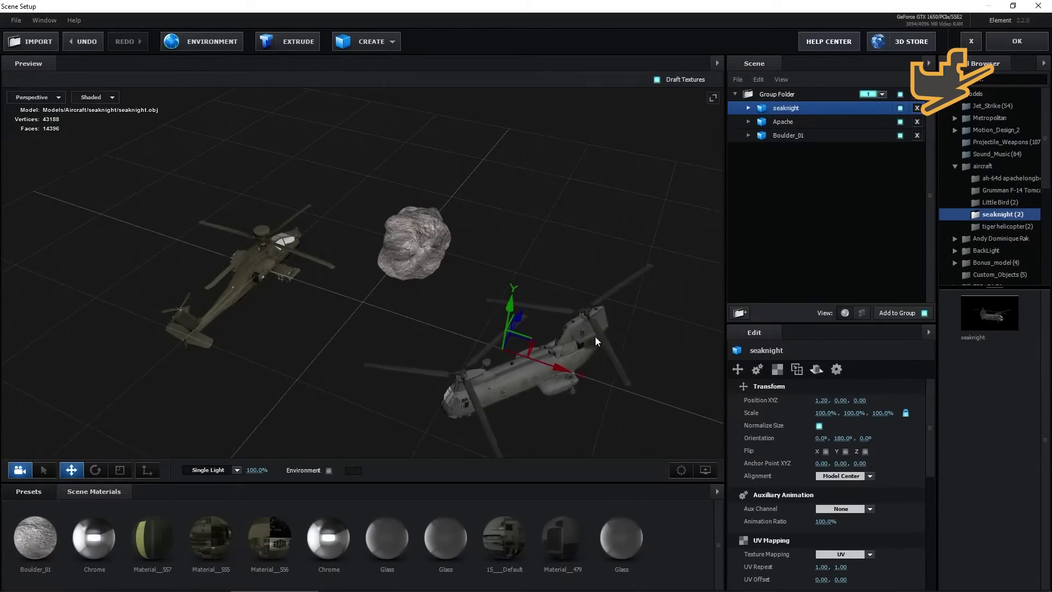
Add the tiger helicopter model and move it back along Z to about 2.78, behind the boulder.
click(1015, 226)
double_click(1000, 312)
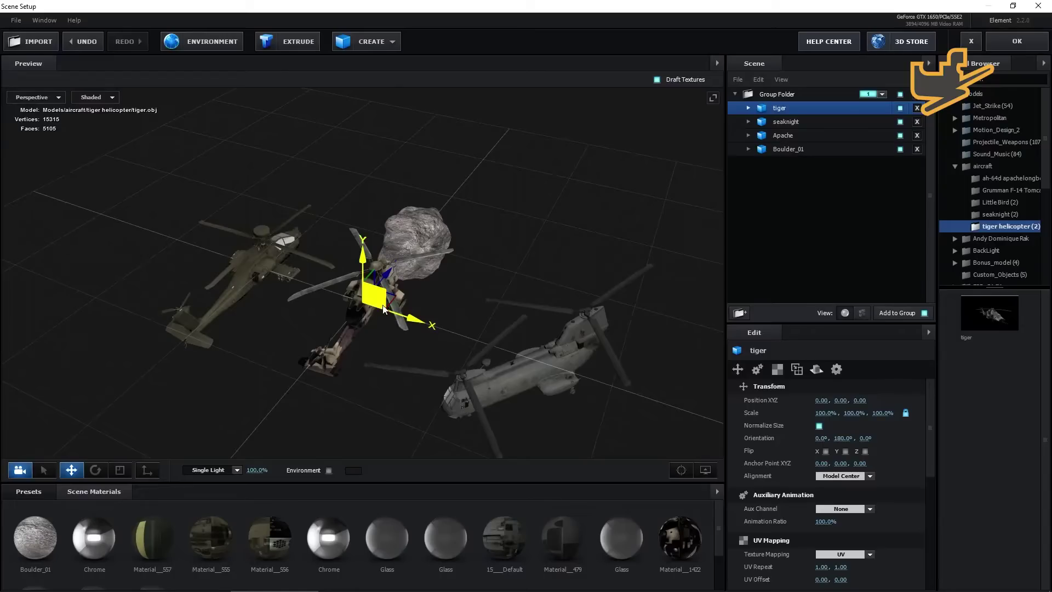
drag(383, 310, 511, 169)
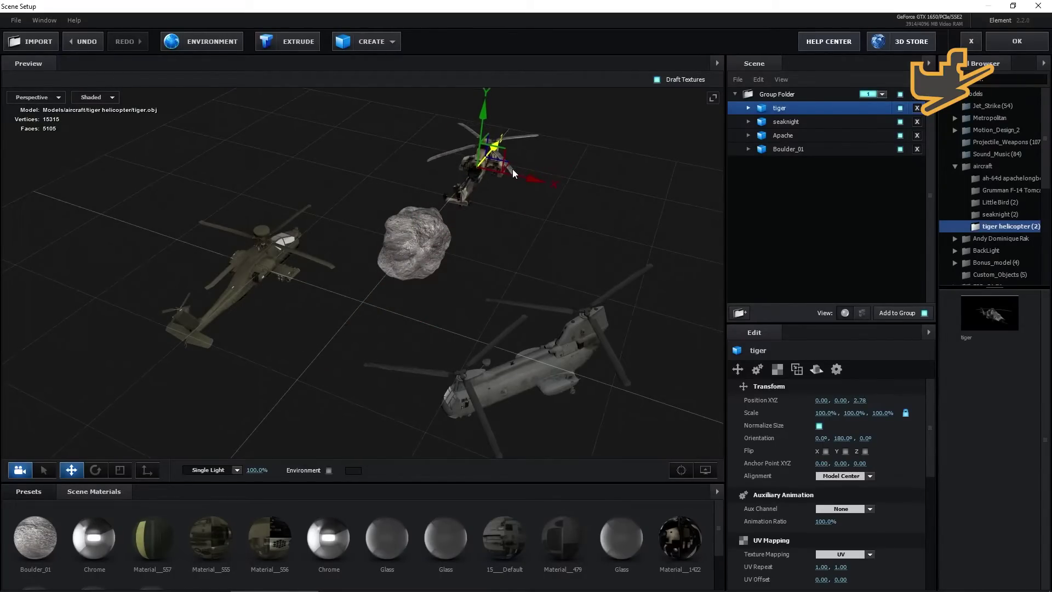
drag(504, 330, 534, 317)
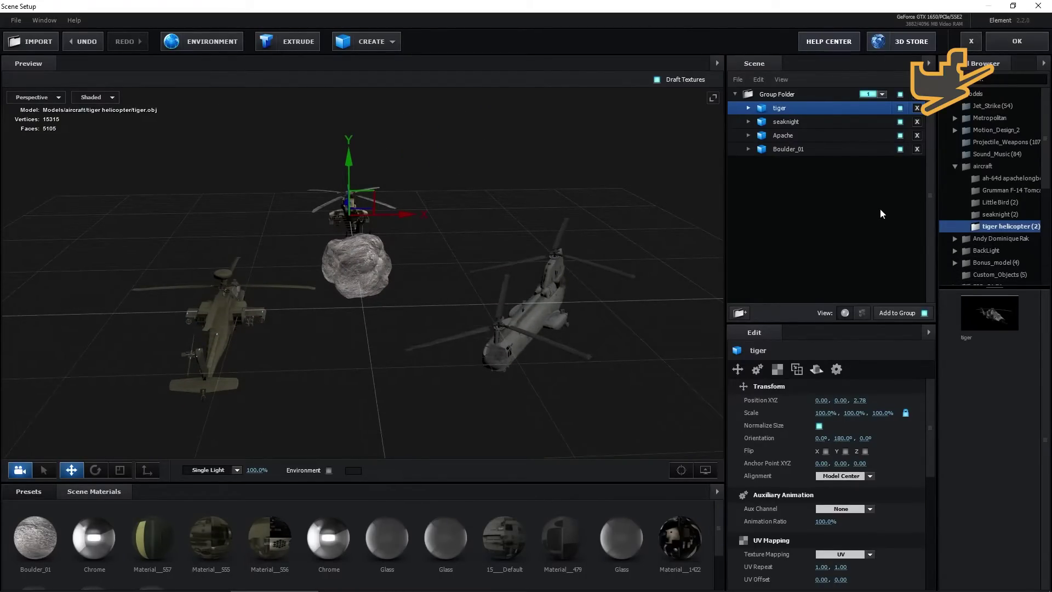
Add Beam_01 from the Motion_Design_2 Beams set and place it at about Y -1.01, Z 0.73, below the other models.
click(957, 129)
click(998, 142)
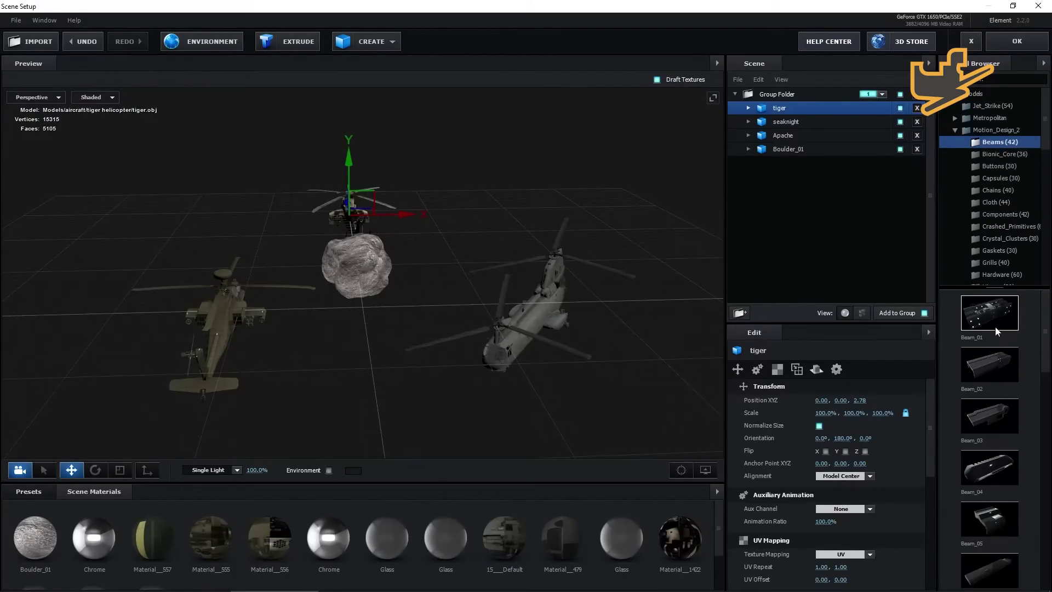
drag(995, 327, 708, 265)
drag(363, 268, 446, 396)
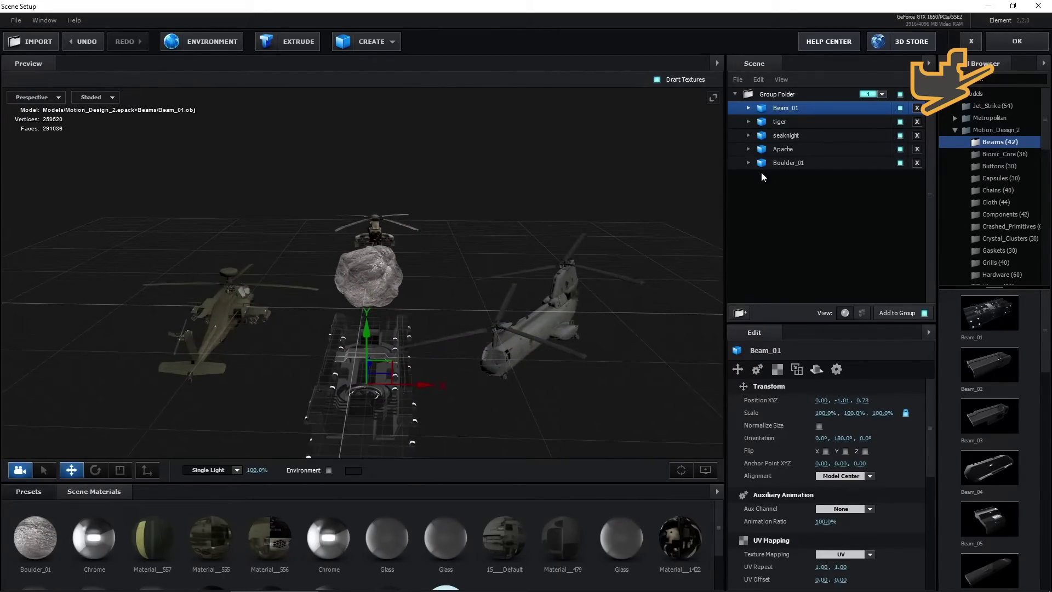
Move all five models out of the group folder and delete the empty folder.
ctrl+click(784, 122)
ctrl+click(787, 137)
ctrl+click(784, 149)
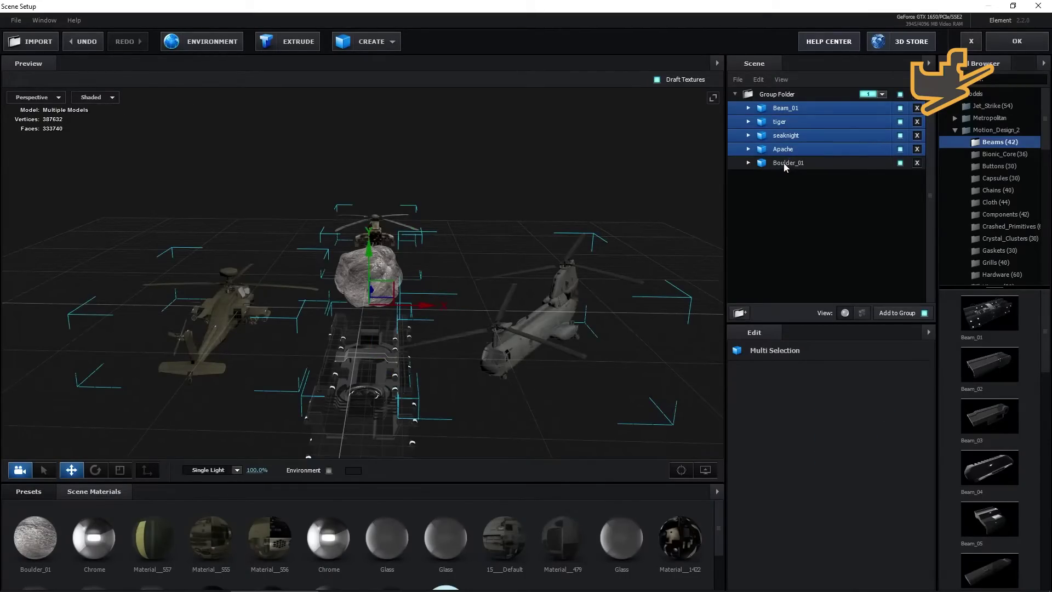
ctrl+click(780, 163)
mouse_move(767, 162)
mouse_down()
mouse_move(793, 259)
mouse_move(772, 180)
mouse_up()
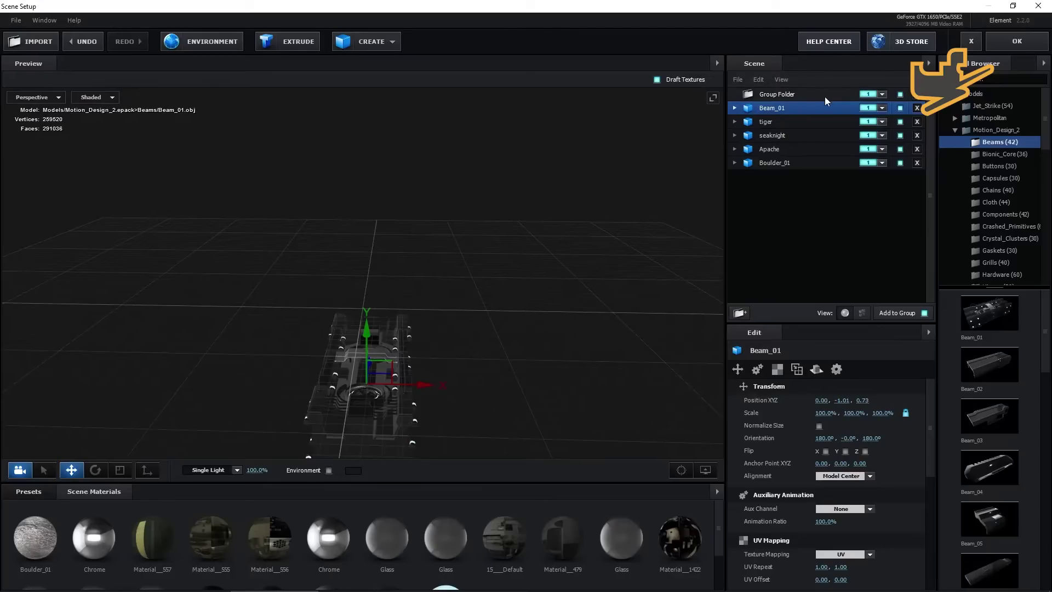
click(777, 95)
key(Delete)
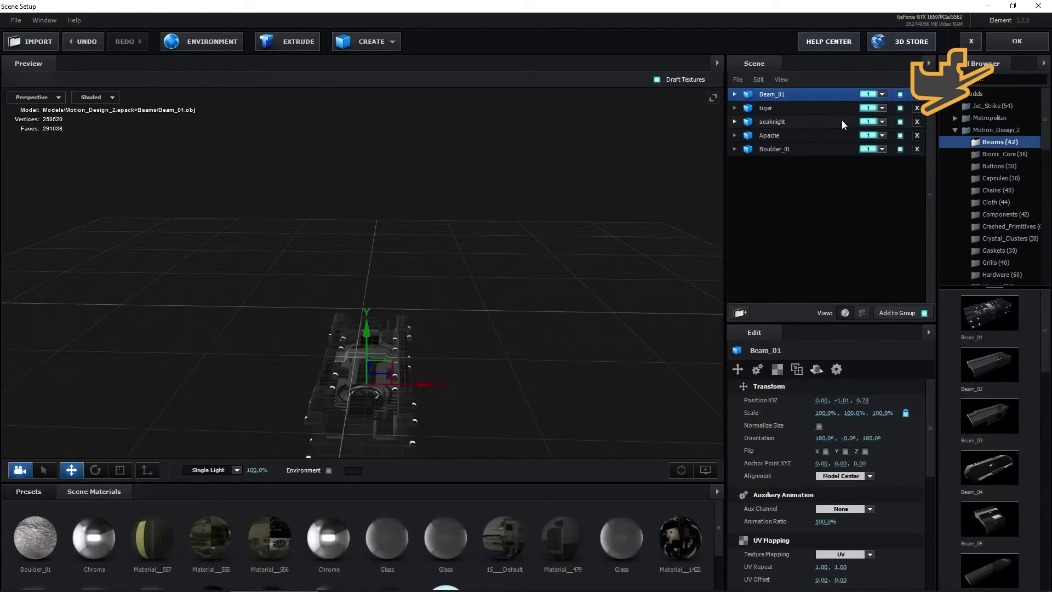
Assign tiger to group 2, seaknight to group 3, Apache to group 4 and Boulder_01 to group 5, then apply the scene.
click(881, 95)
click(882, 108)
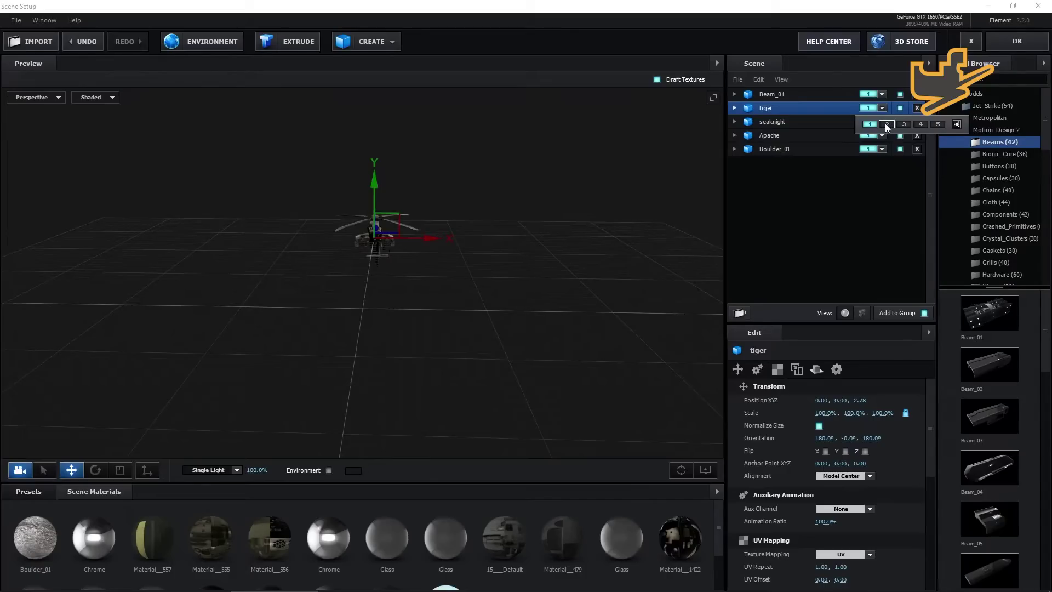
click(886, 123)
click(882, 122)
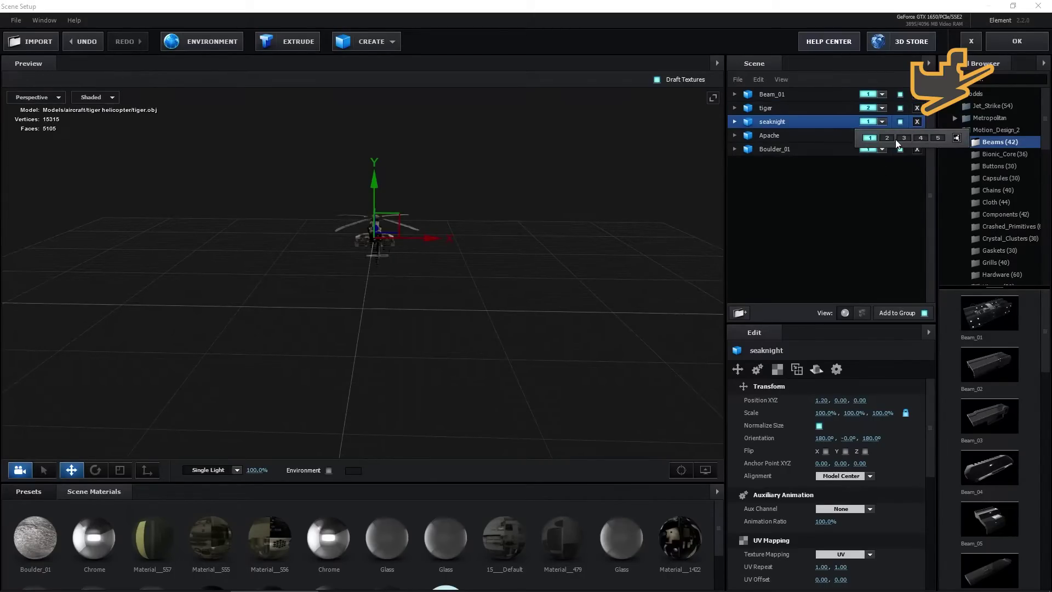
click(903, 138)
click(884, 136)
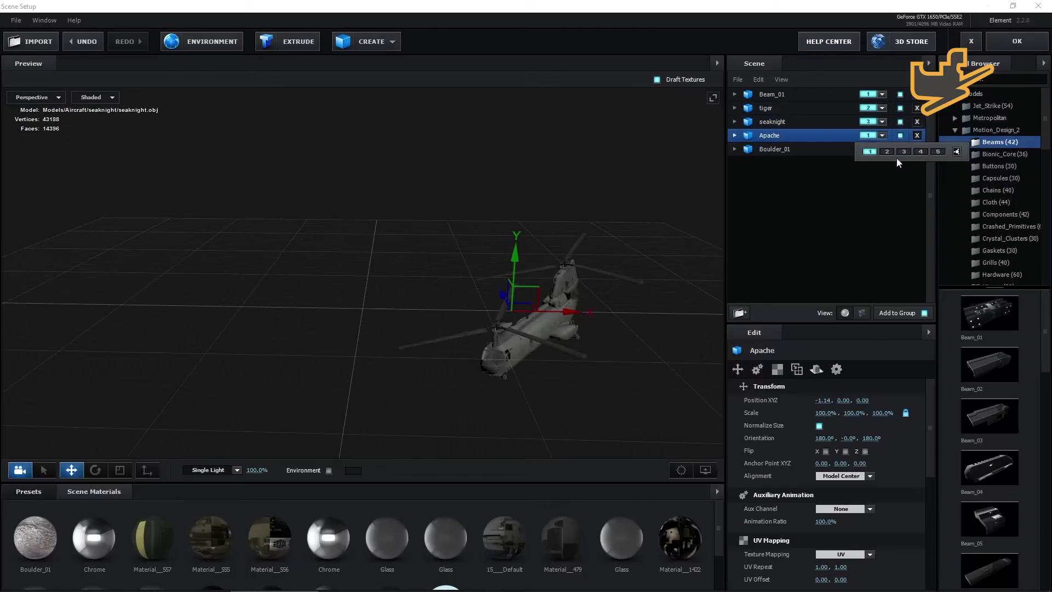
click(924, 150)
click(882, 149)
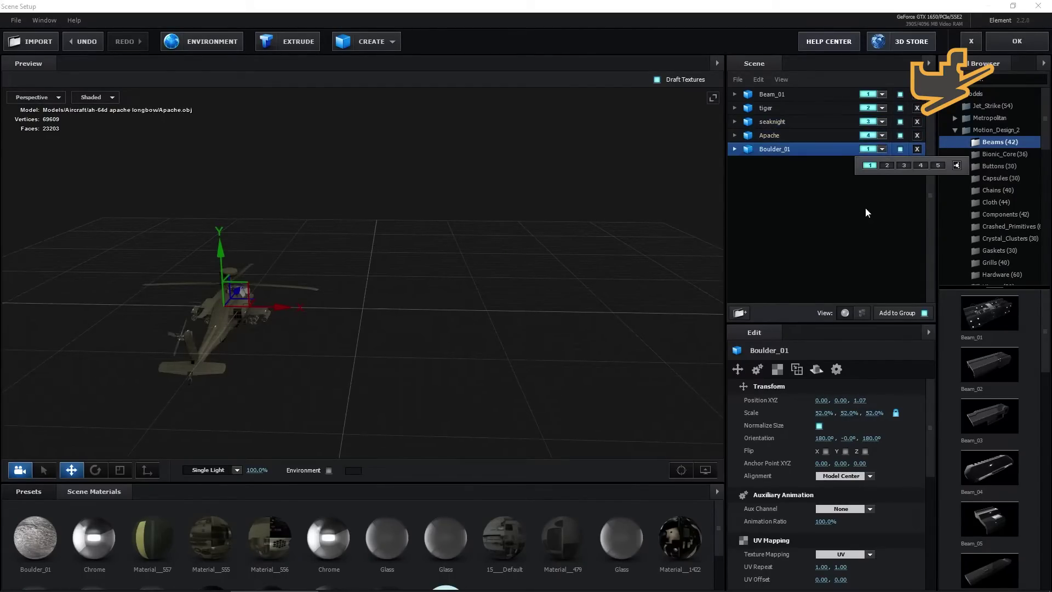
click(882, 149)
click(938, 166)
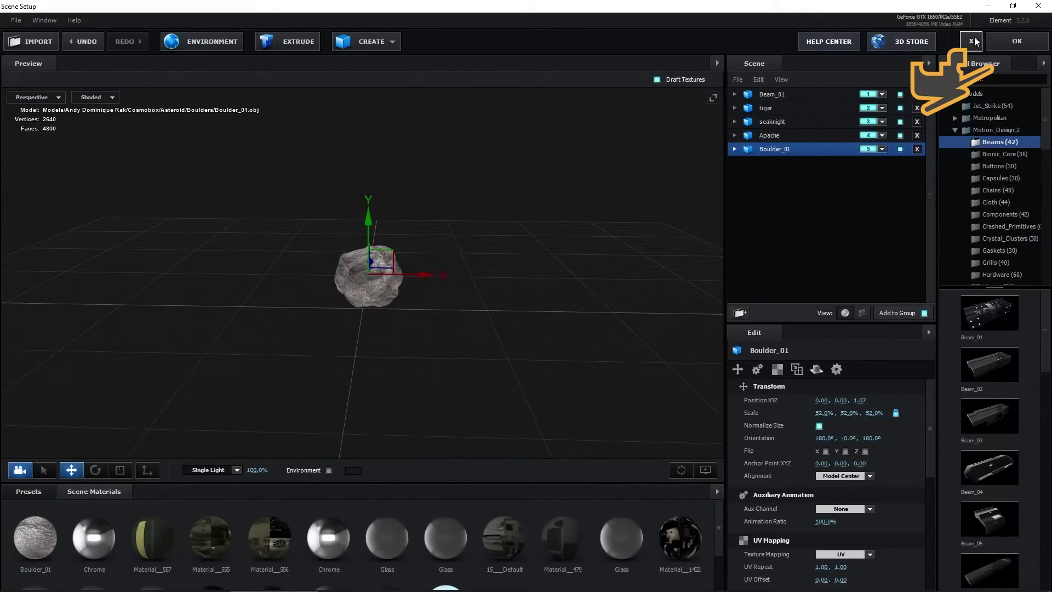
click(1017, 41)
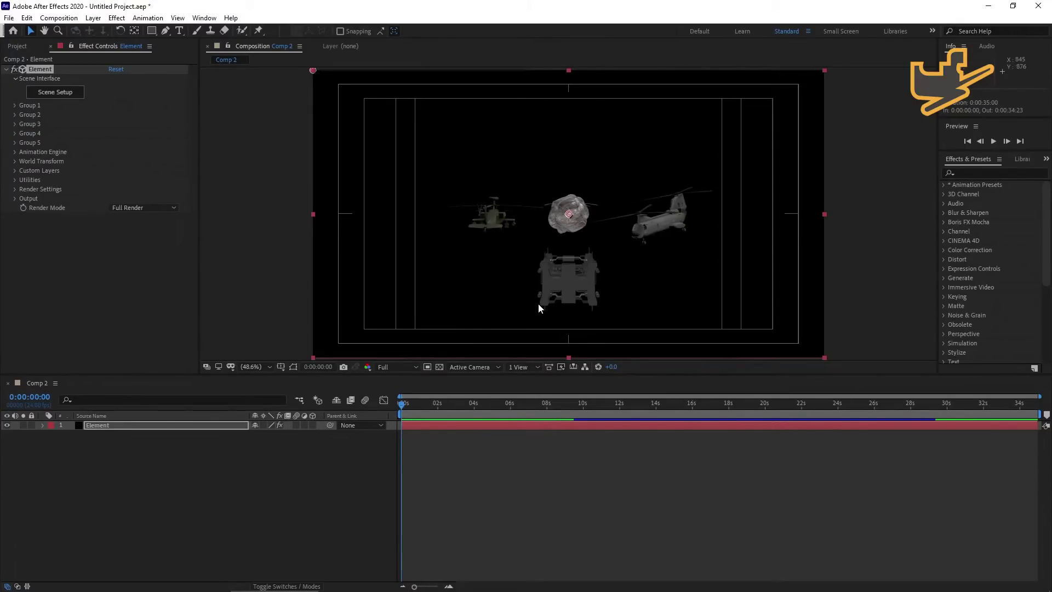
Add a new Ambient light layer with 75% intensity to the composition.
right_click(164, 479)
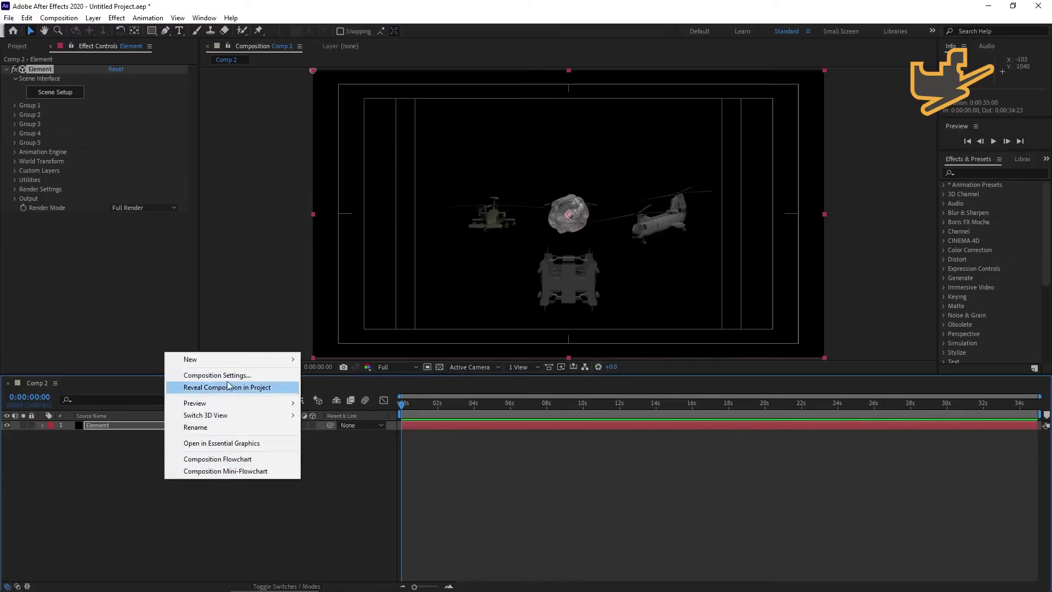
mouse_move(220, 363)
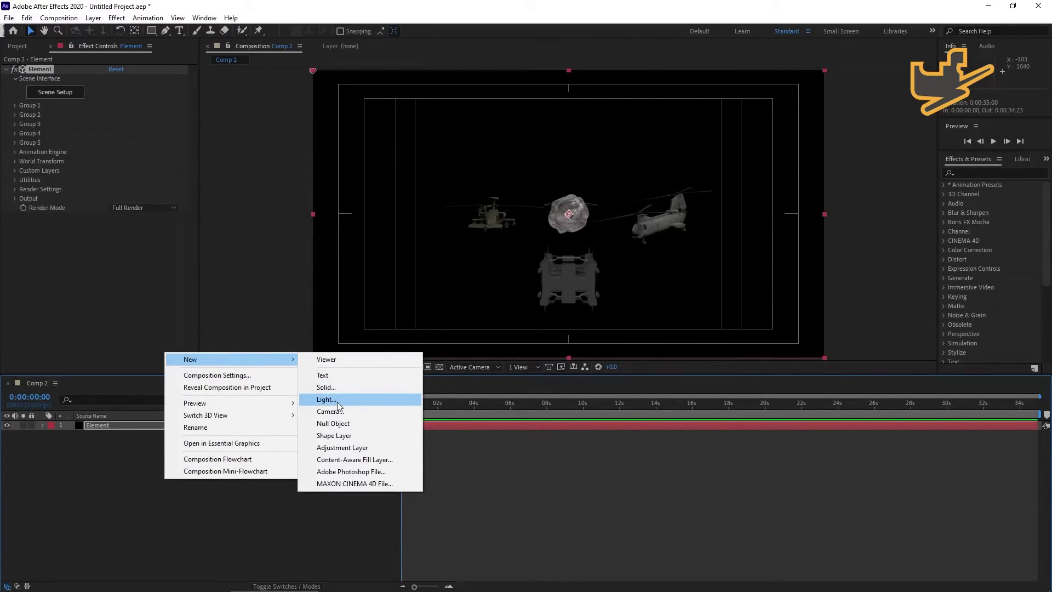
click(339, 404)
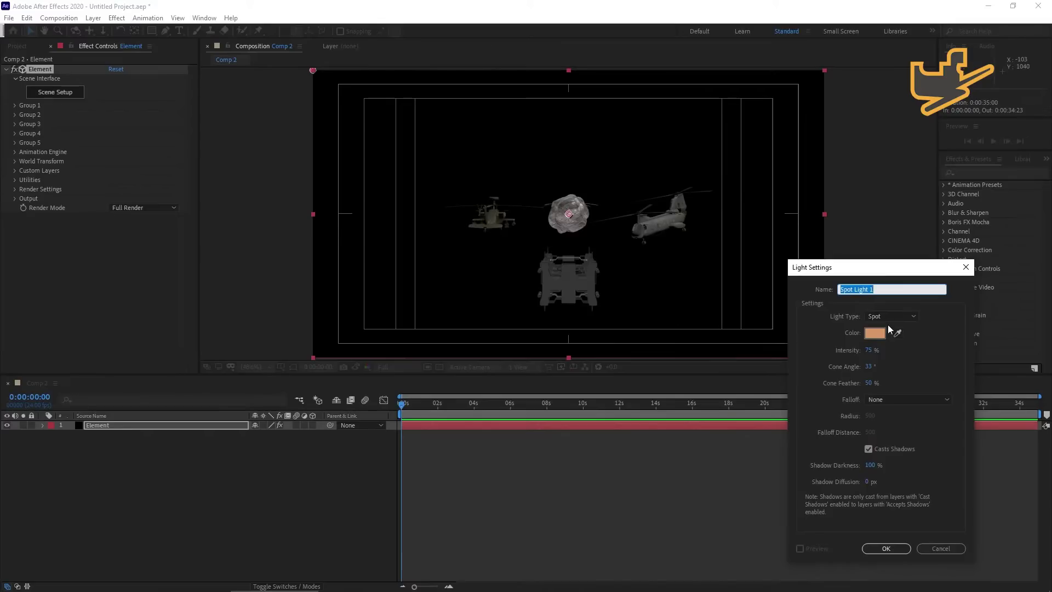
click(903, 323)
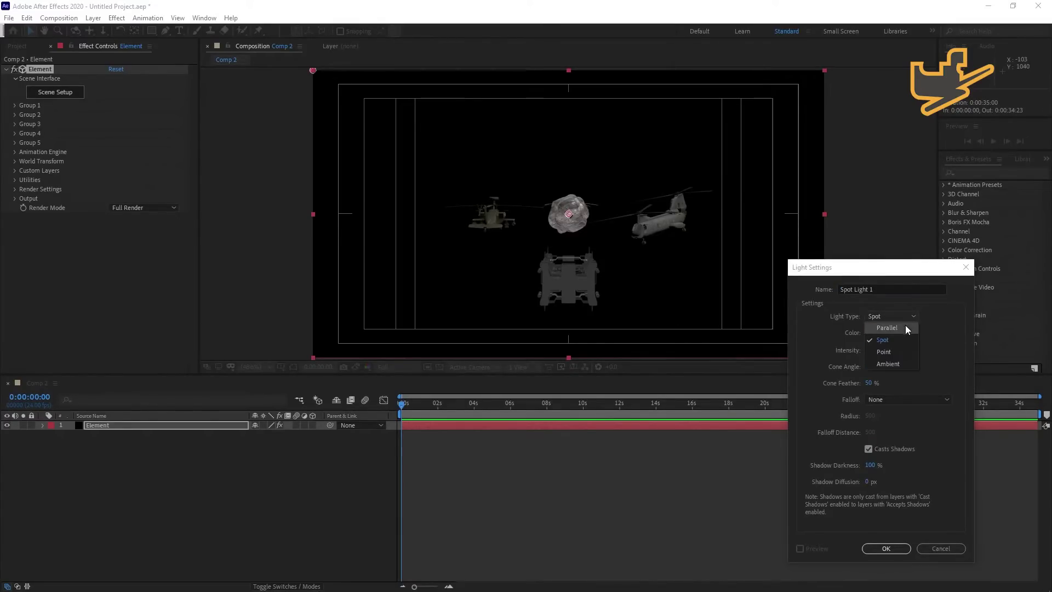
click(898, 364)
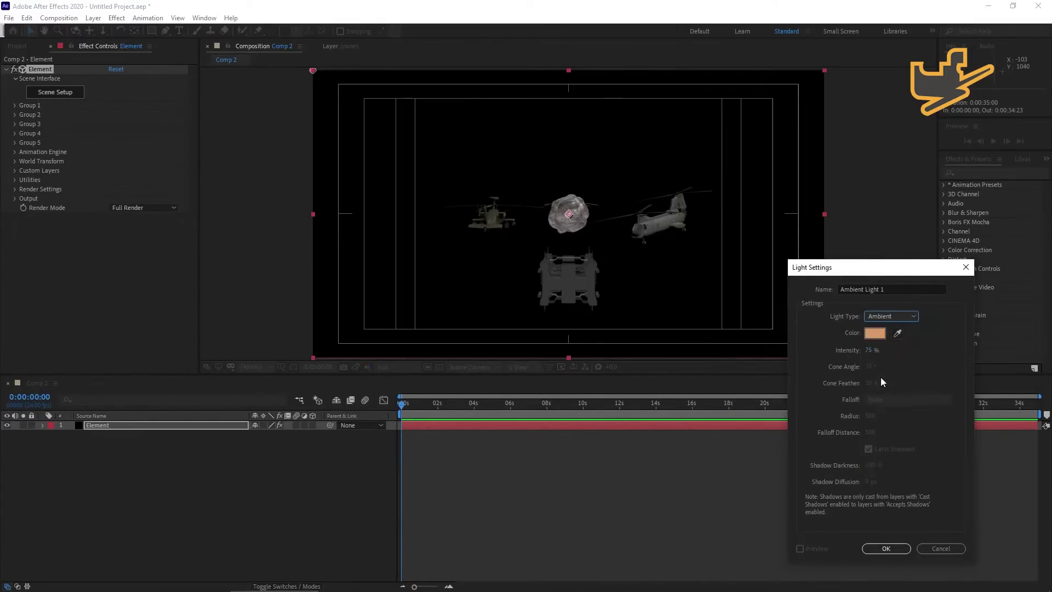
click(887, 549)
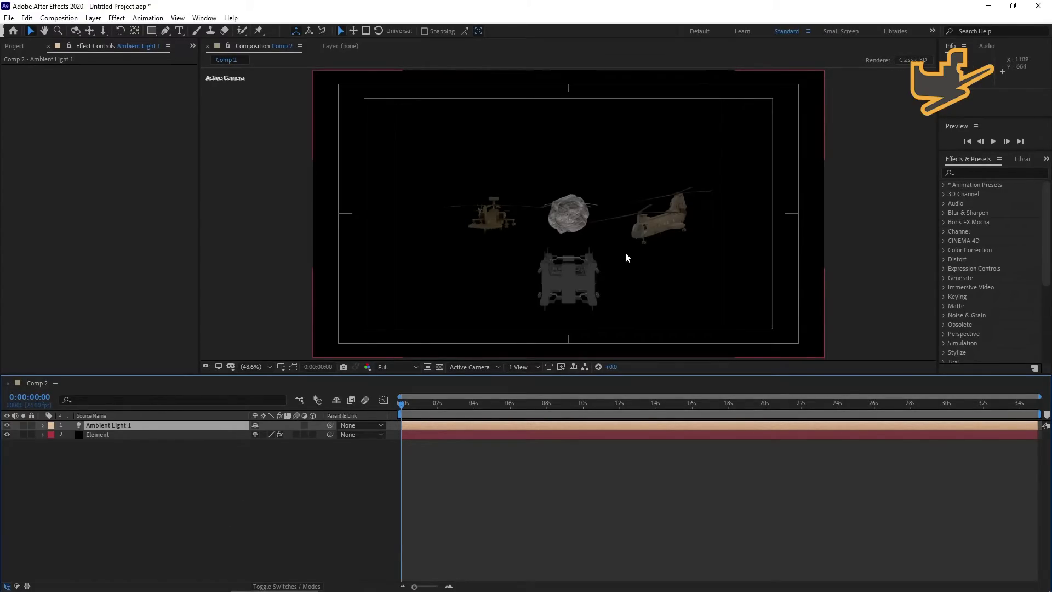
In the Element effect, place the Group 1 beam model at XY 960, 674 and rotate it to X 21° and Y 79°.
click(42, 435)
click(100, 435)
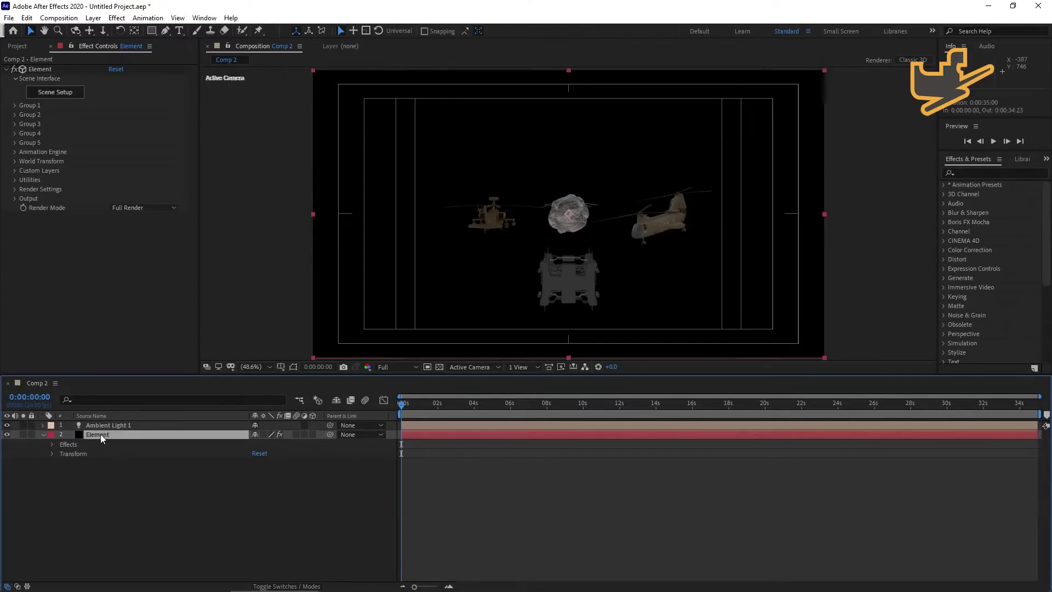
click(15, 105)
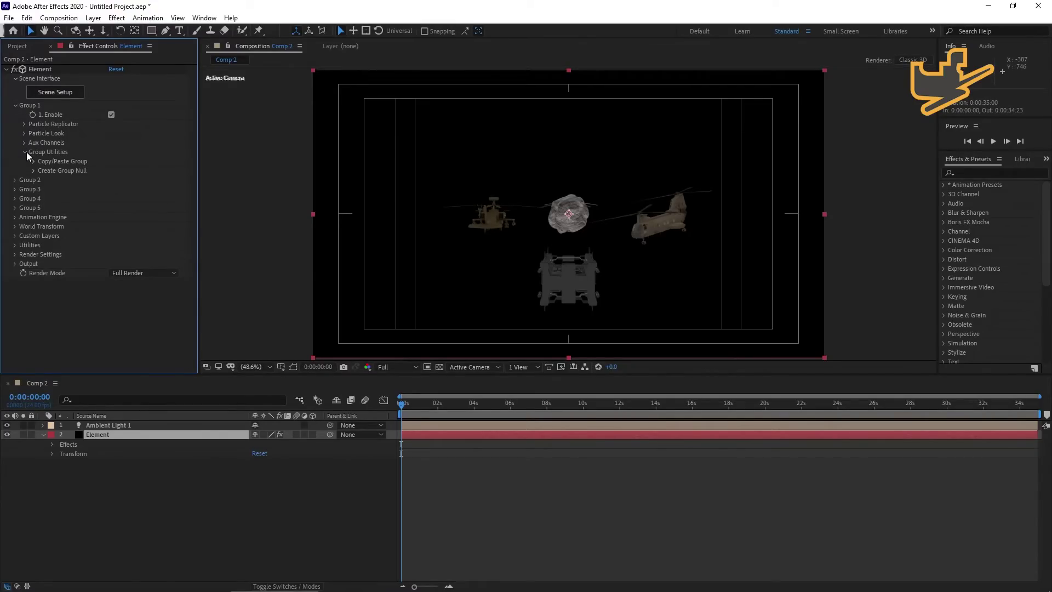
click(24, 124)
drag(145, 152, 177, 182)
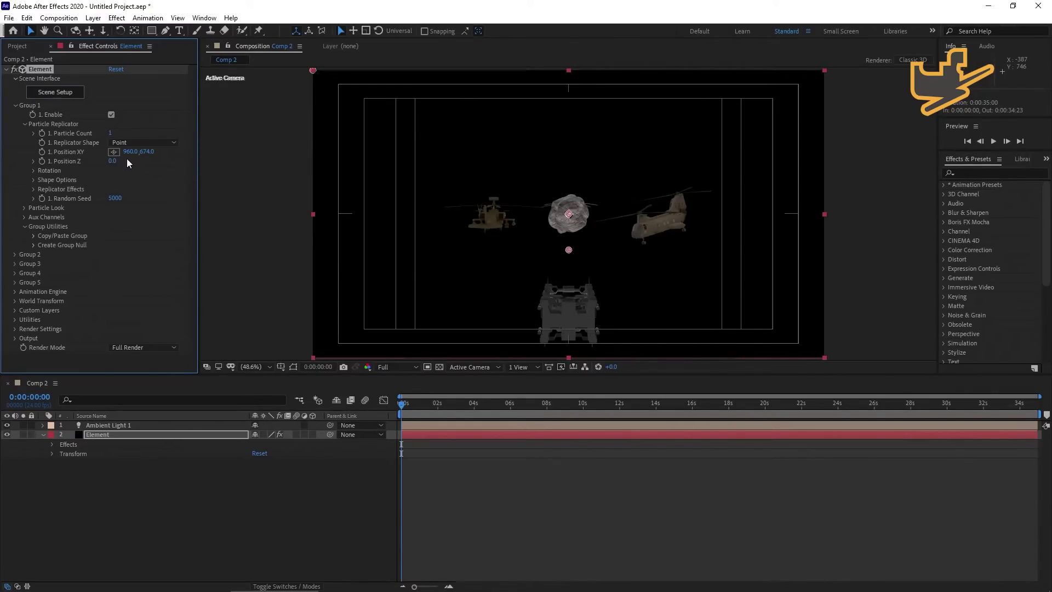
click(34, 171)
mouse_move(123, 189)
mouse_down()
mouse_move(174, 195)
mouse_move(134, 177)
mouse_up()
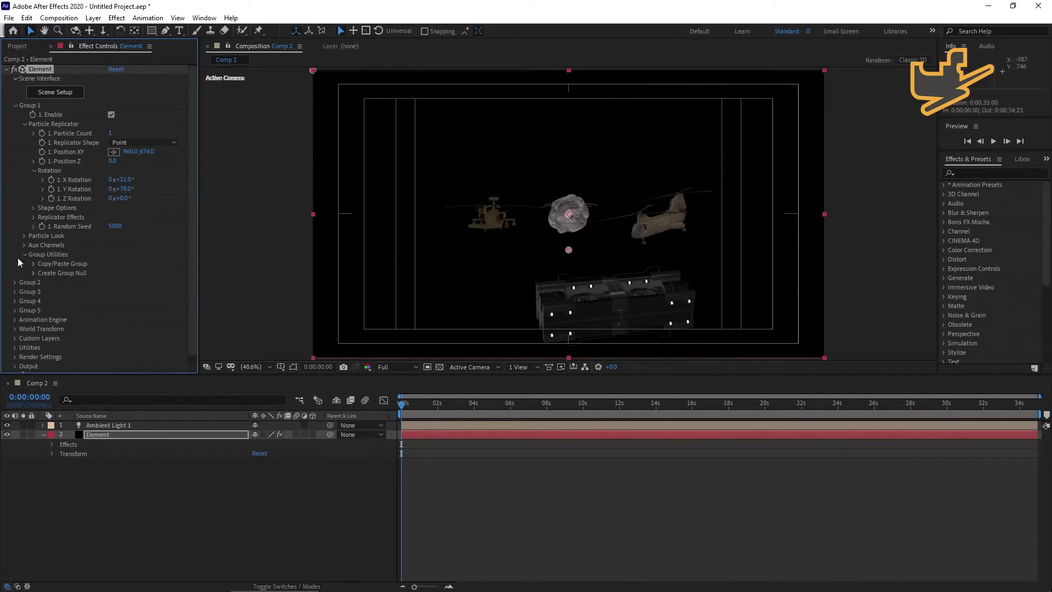
Place the Group 2 tiger helicopter at XY -38, 690 and Z -790, and set its Y rotation to 50°.
click(15, 282)
scroll(122, 294, down, 3)
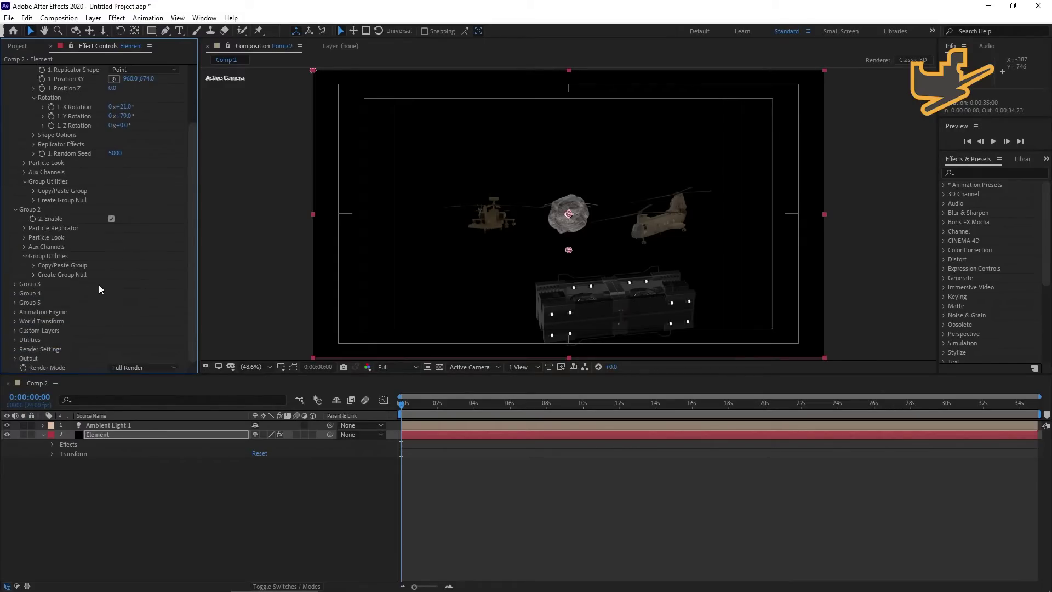
click(24, 228)
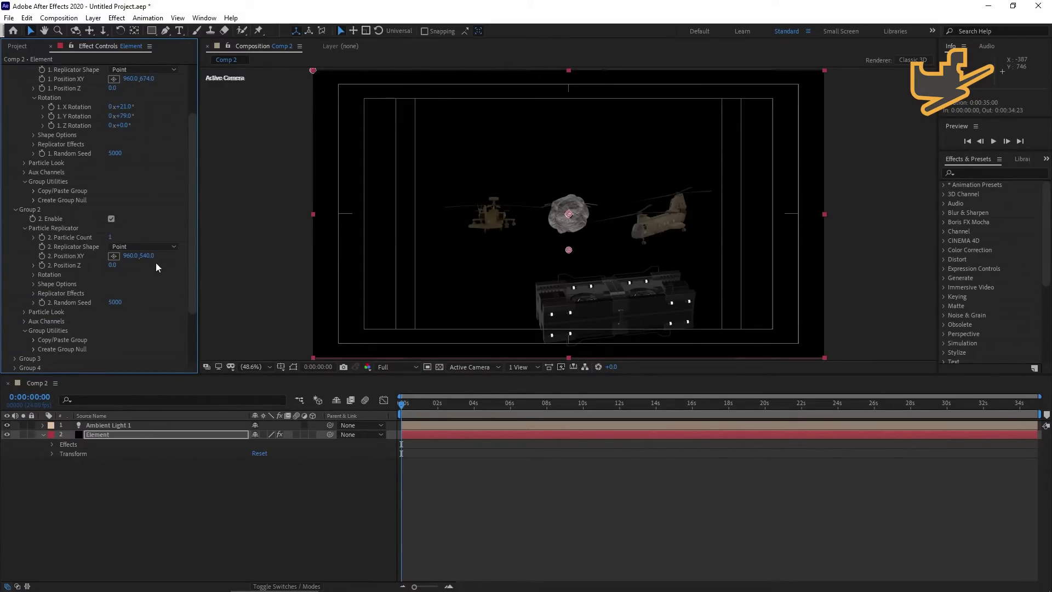
drag(147, 256, 248, 271)
click(34, 274)
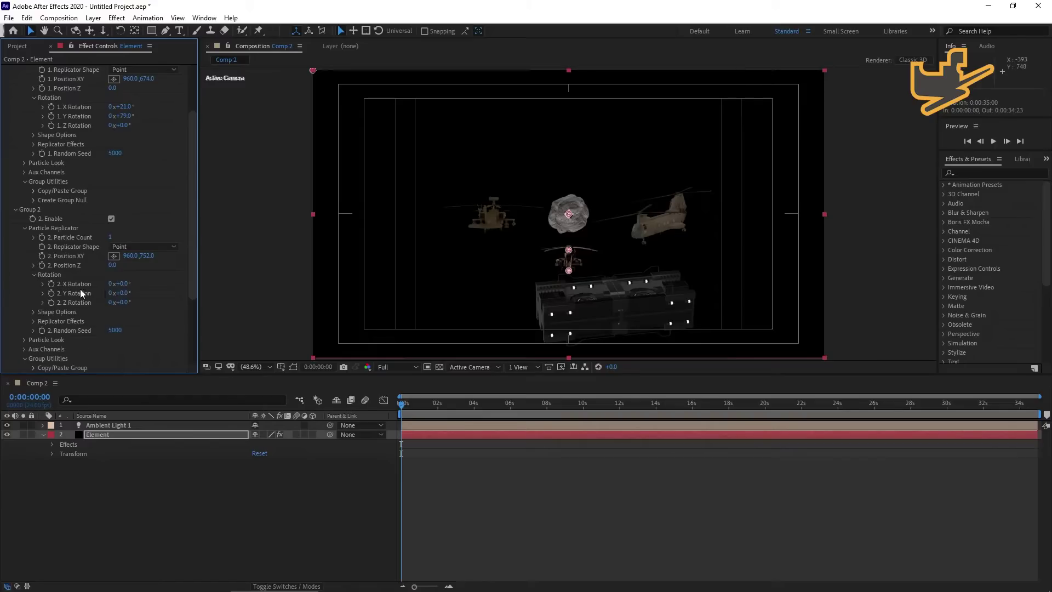
drag(121, 294, 160, 298)
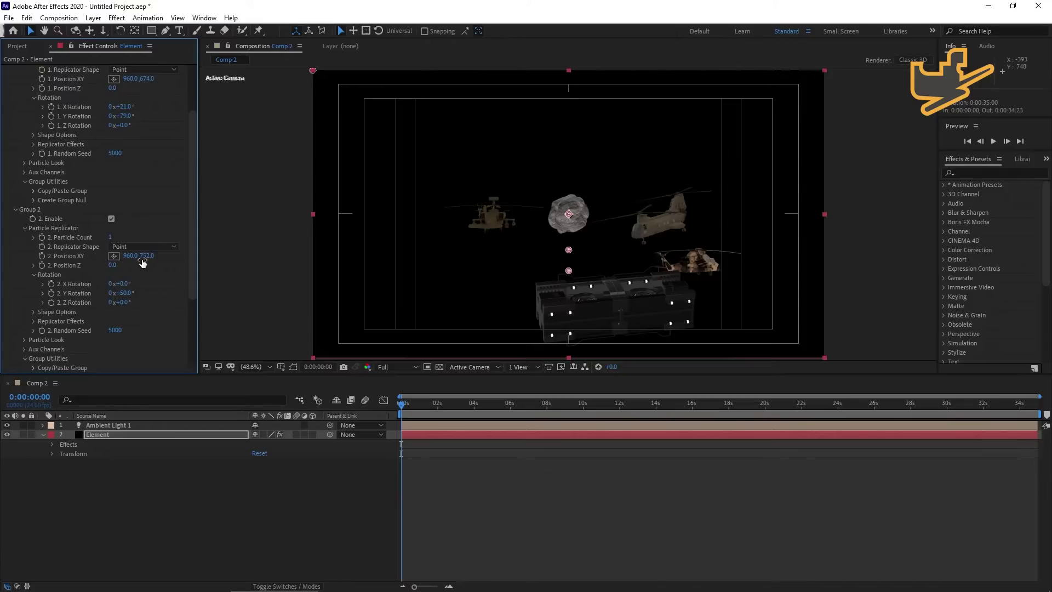
drag(114, 265, 79, 273)
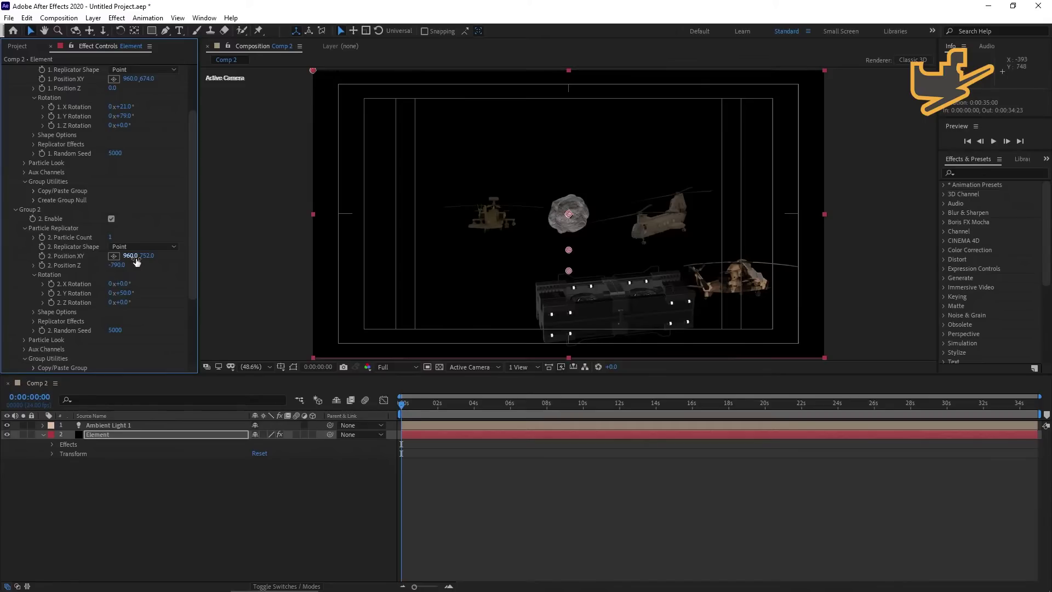
drag(145, 256, 49, 260)
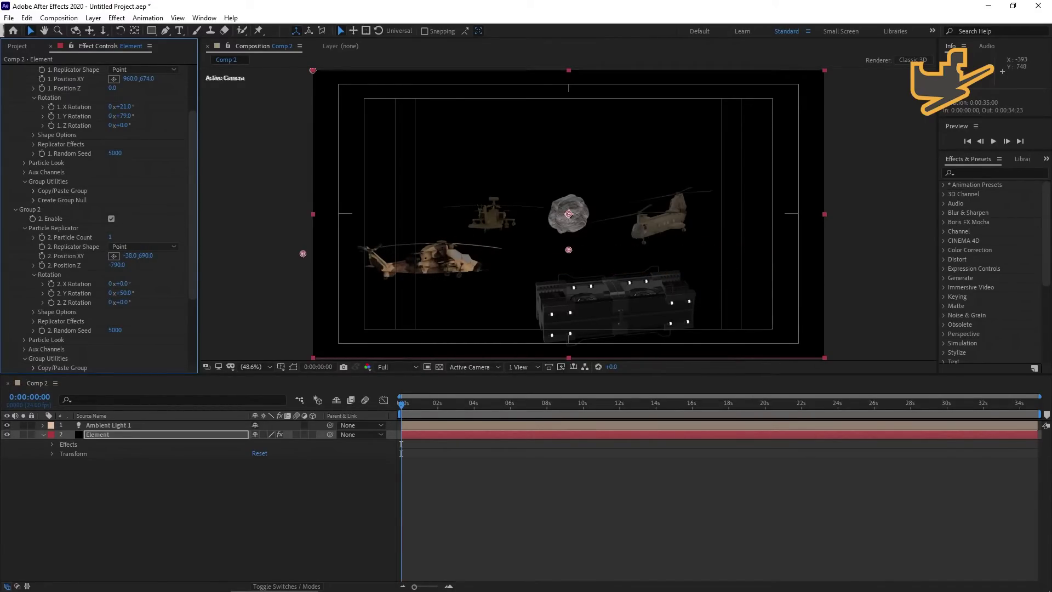
Position the Group 3 seaknight helicopter at XY 960, 534 and bring it closer with Z -1140.
scroll(120, 307, down, 5)
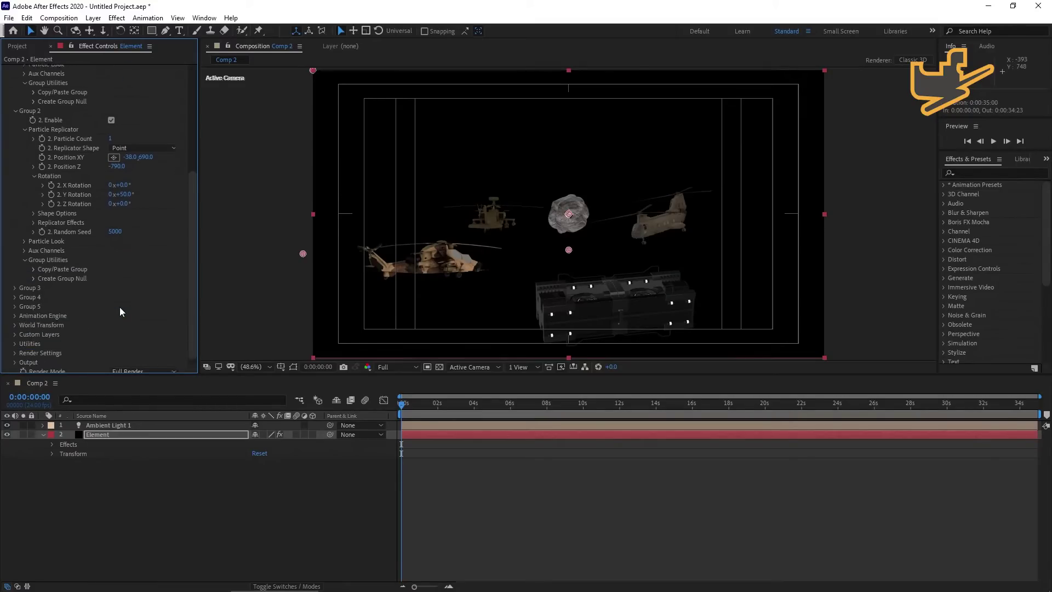
click(15, 285)
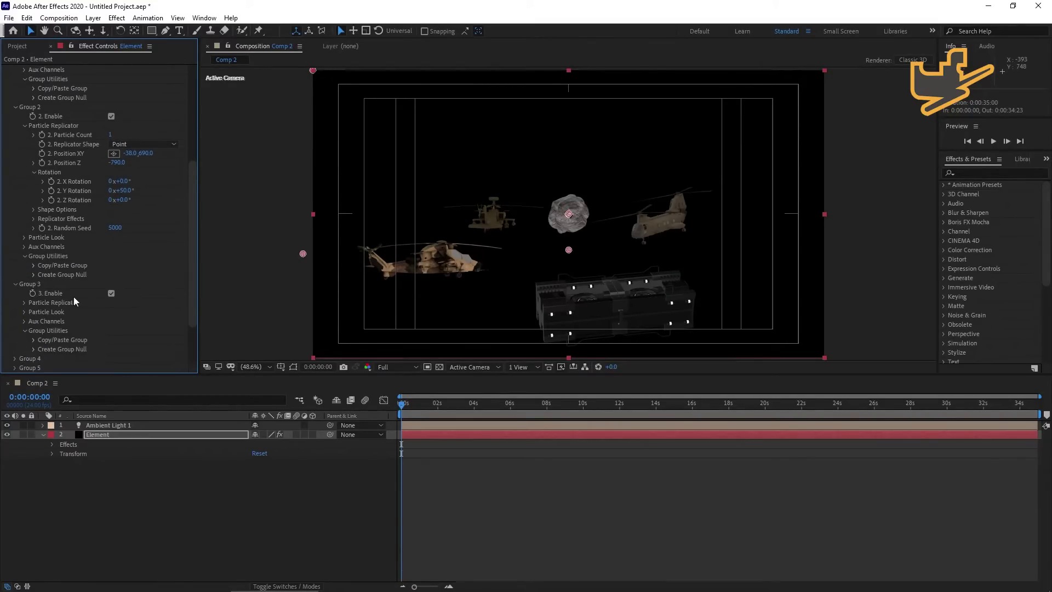
scroll(125, 318, down, 3)
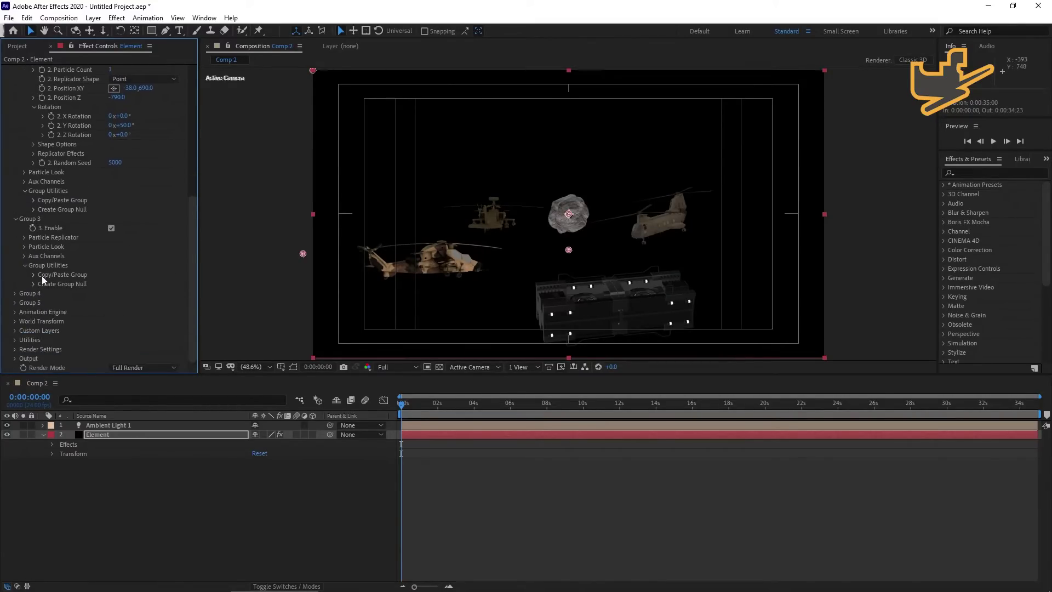
click(24, 238)
drag(147, 265, 52, 276)
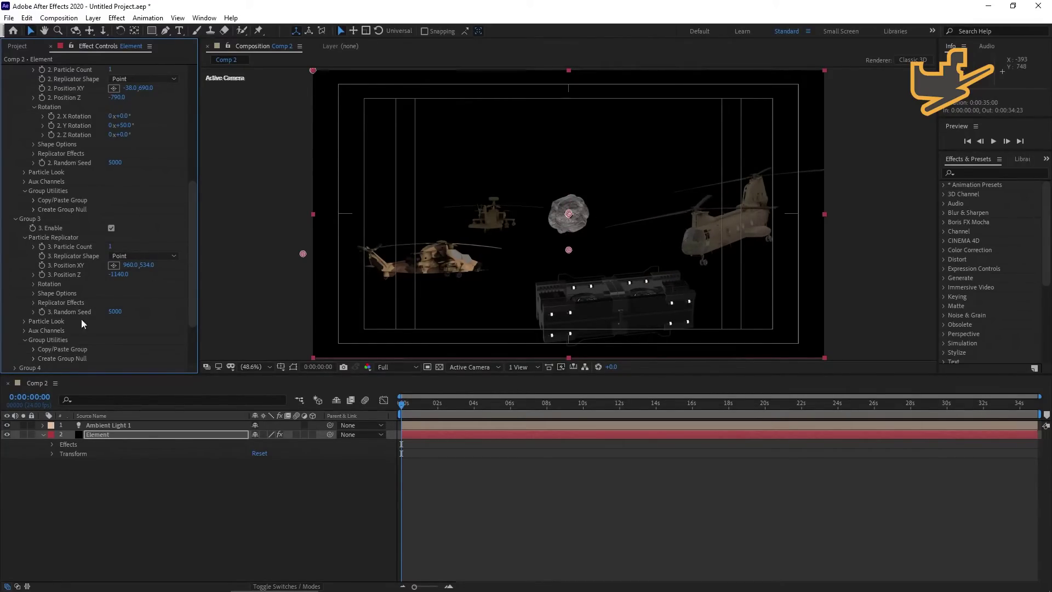
Place the Group 4 Apache helicopter at XY 457, 515 and Z -1220, and set its Y rotation to 161°.
scroll(56, 296, down, 3)
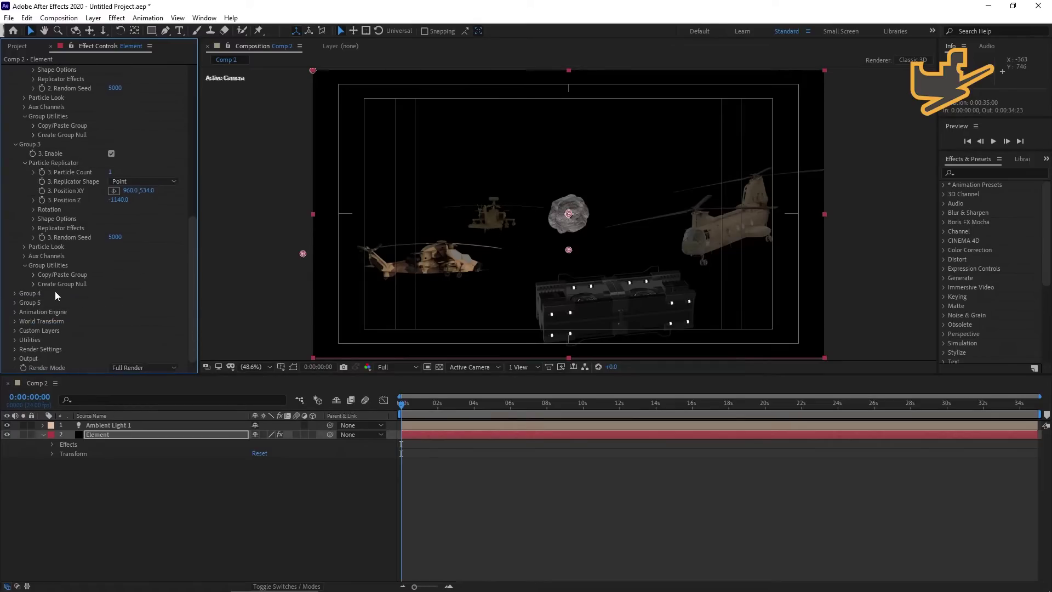
click(15, 294)
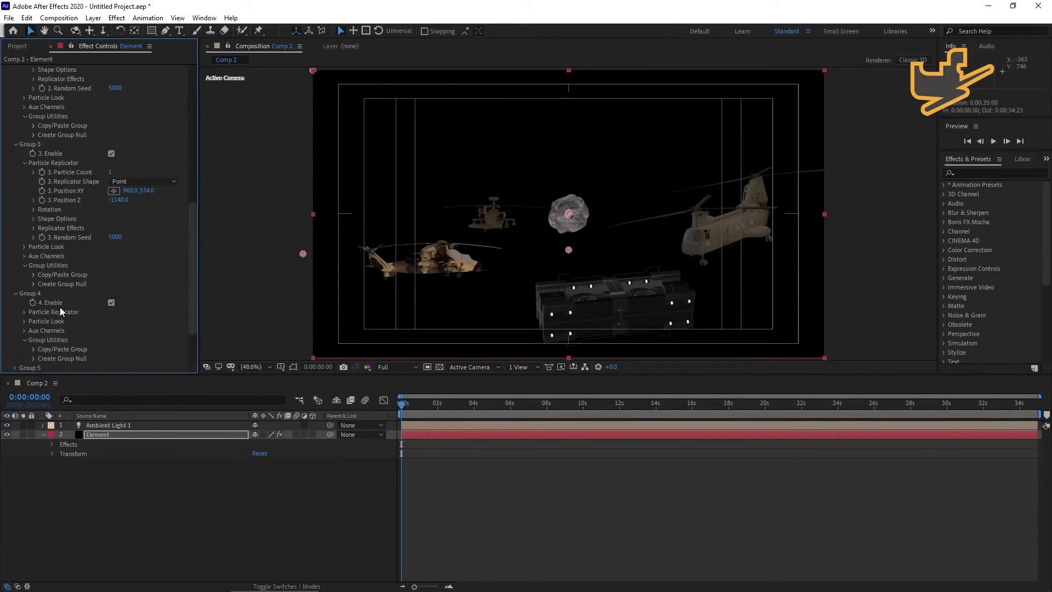
click(24, 312)
mouse_move(146, 321)
mouse_down()
mouse_move(189, 323)
mouse_move(126, 327)
mouse_up()
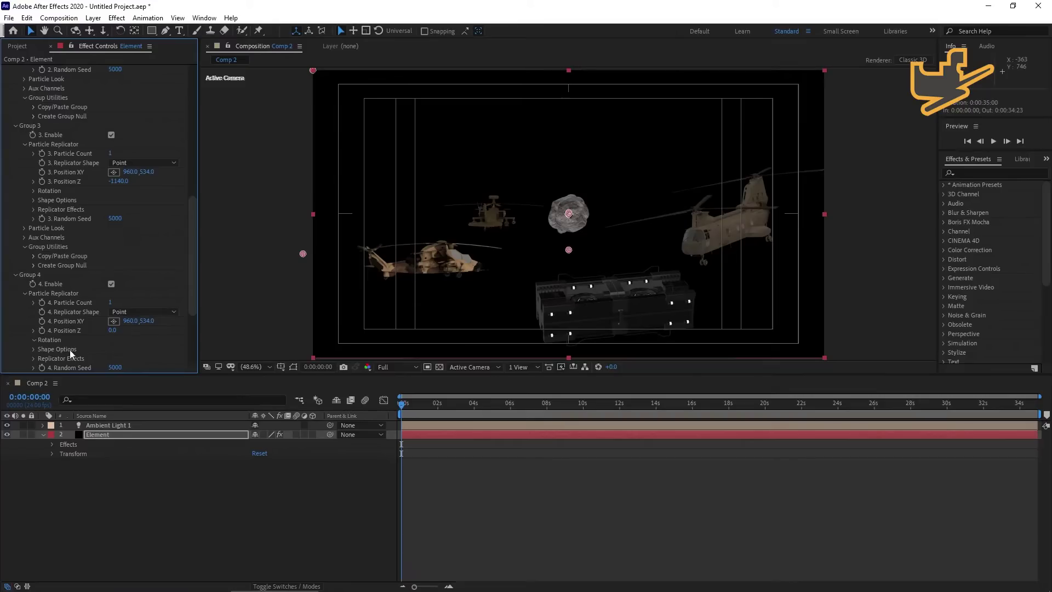
drag(122, 359, 225, 376)
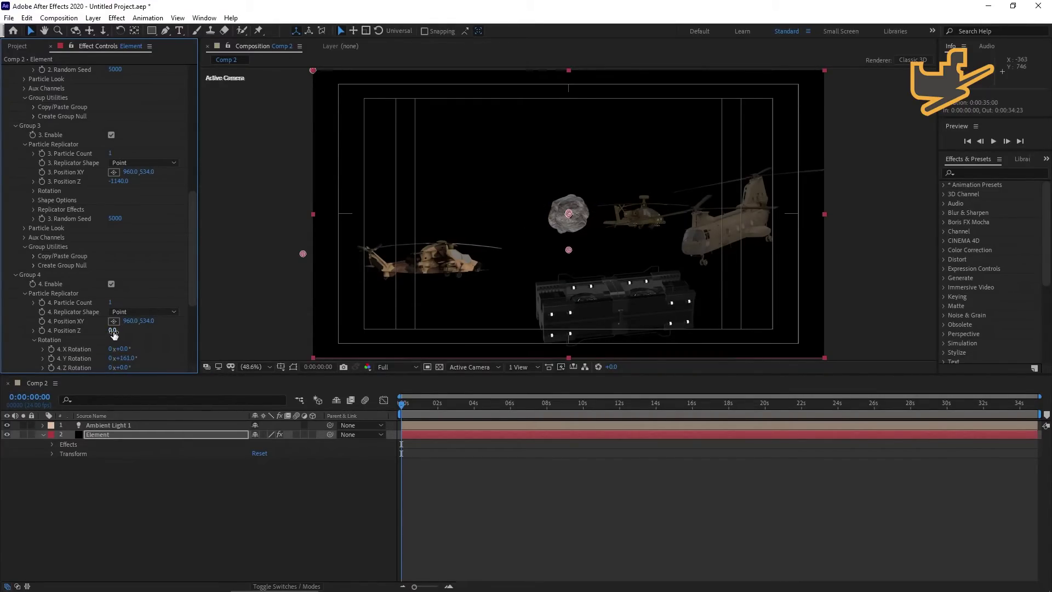
drag(112, 330, 49, 332)
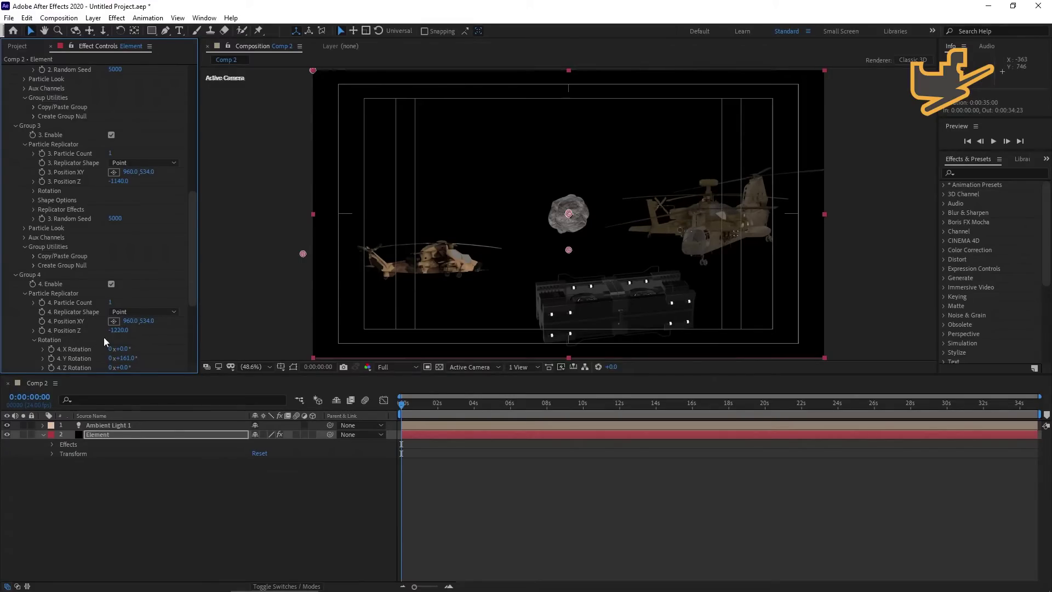
drag(146, 321, 110, 322)
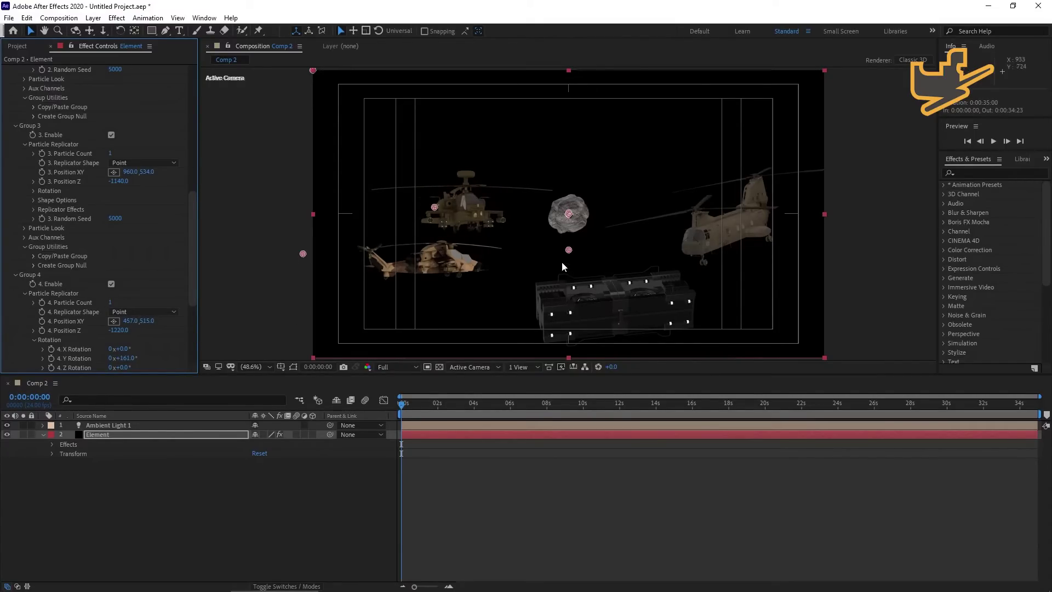
Position the Group 5 boulder at XY 960, 610 and Z -150.
scroll(53, 333, down, 5)
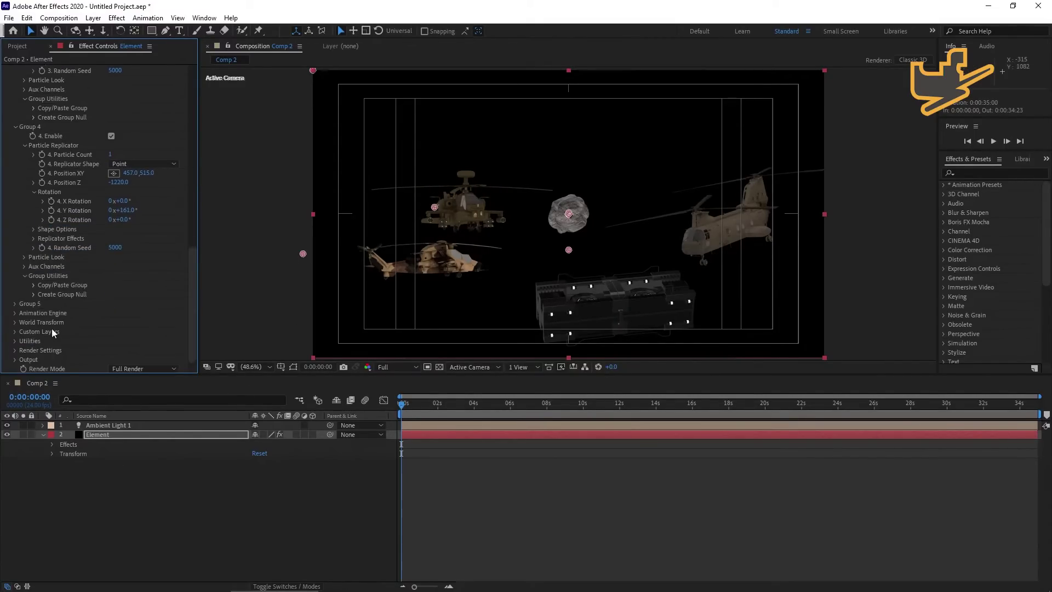
click(15, 304)
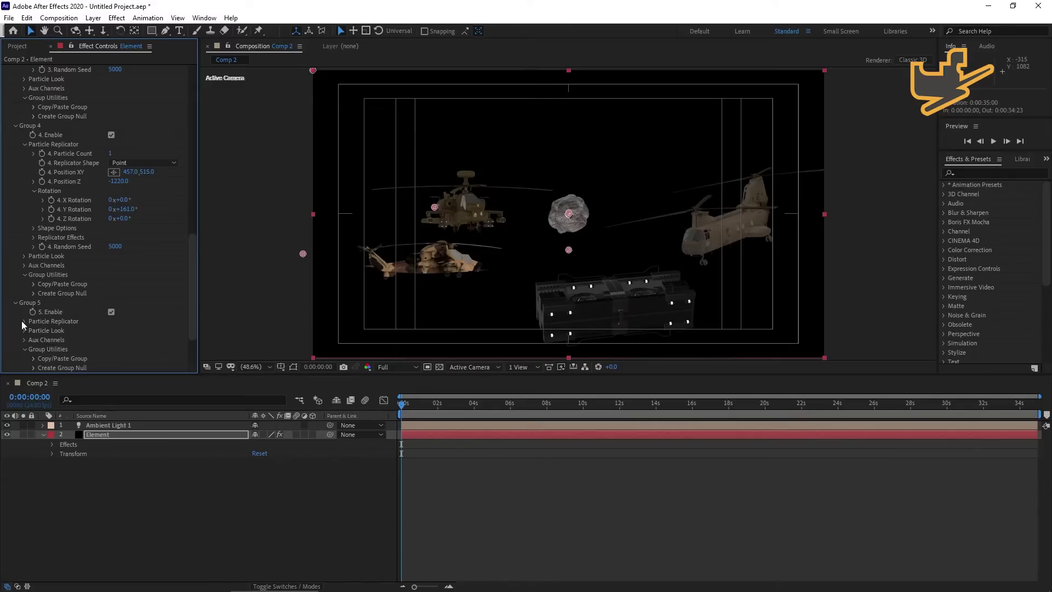
click(24, 320)
scroll(24, 317, down, 1)
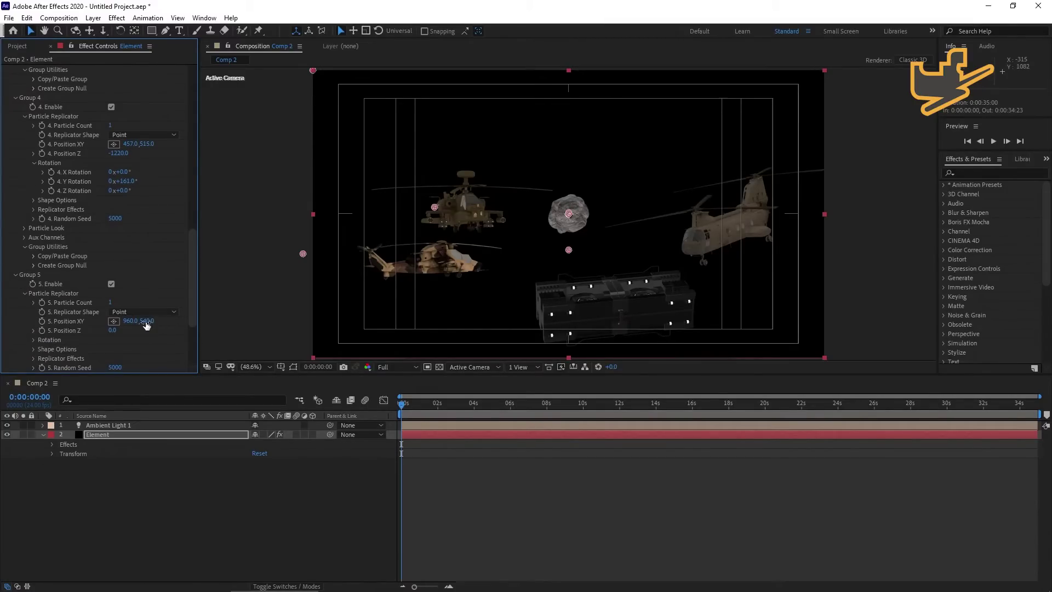
drag(158, 324, 125, 352)
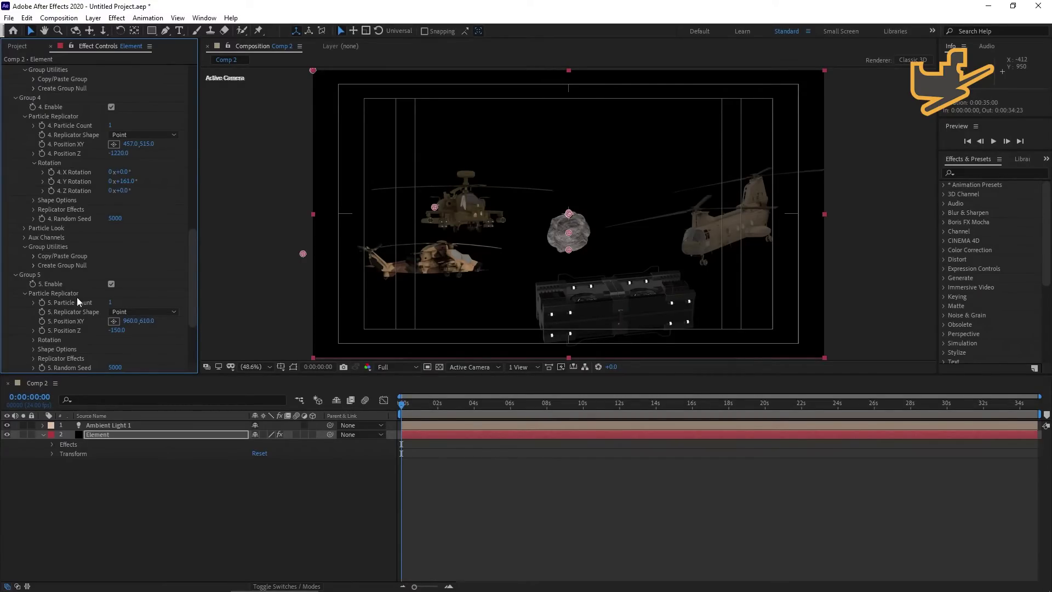
Collapse the Element effect's settings and reselect the Element layer.
scroll(77, 324, up, 9)
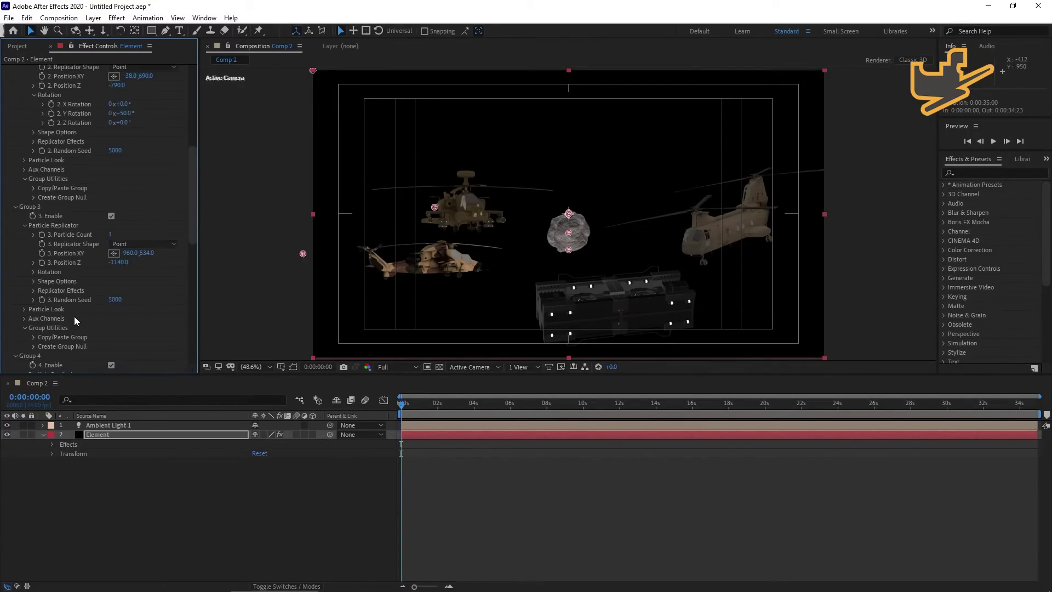
scroll(76, 321, up, 9)
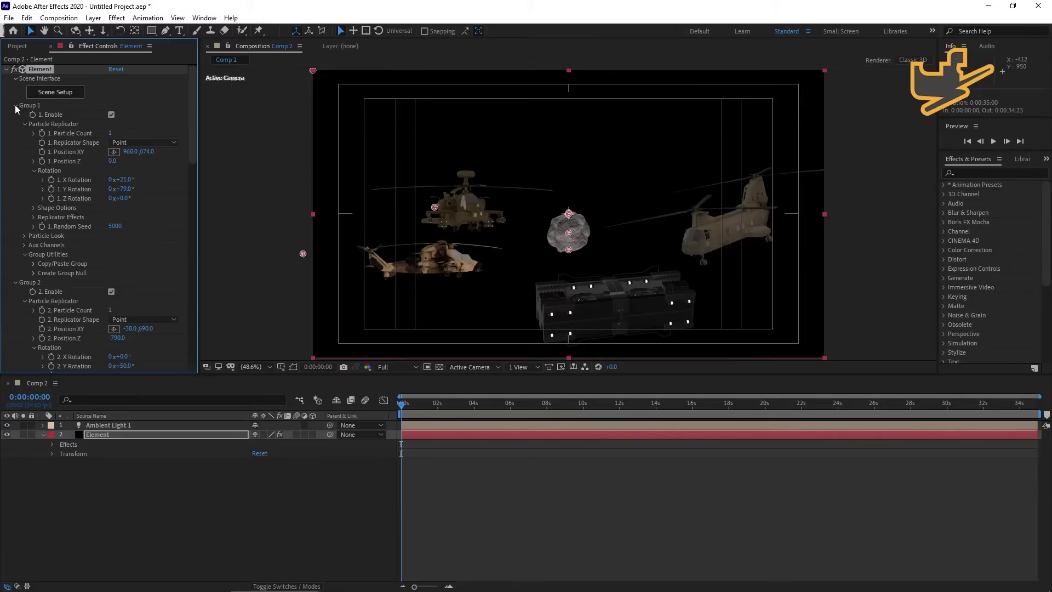
click(7, 70)
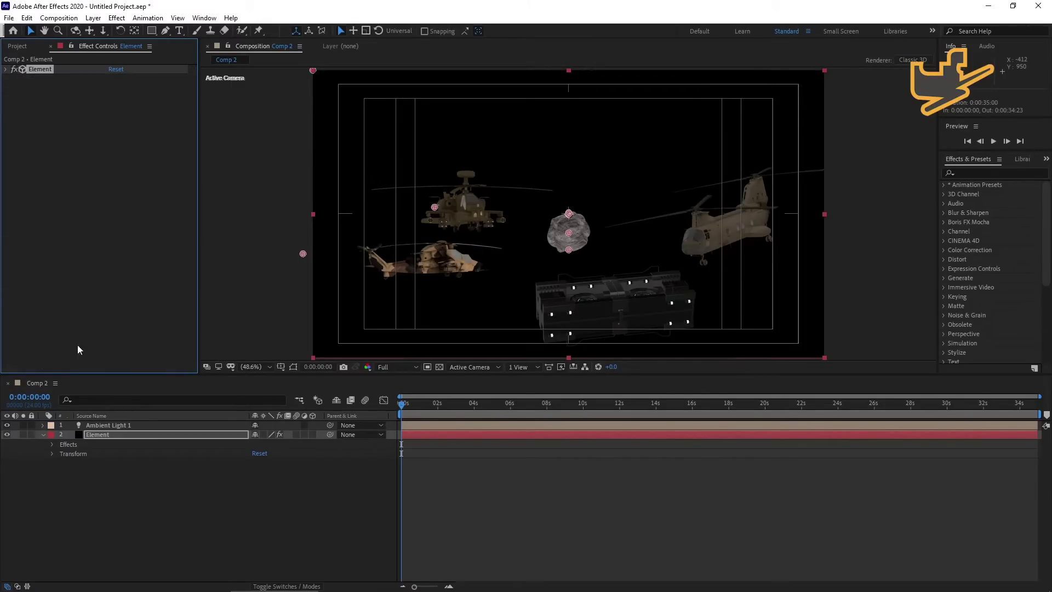
click(105, 436)
mouse_move(180, 590)
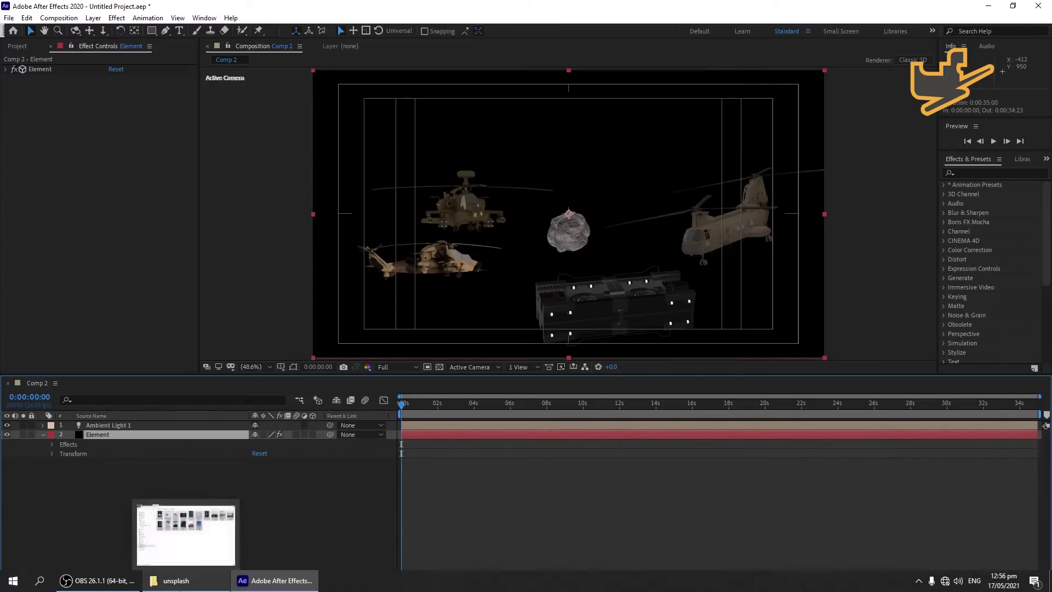
click(71, 520)
click(101, 436)
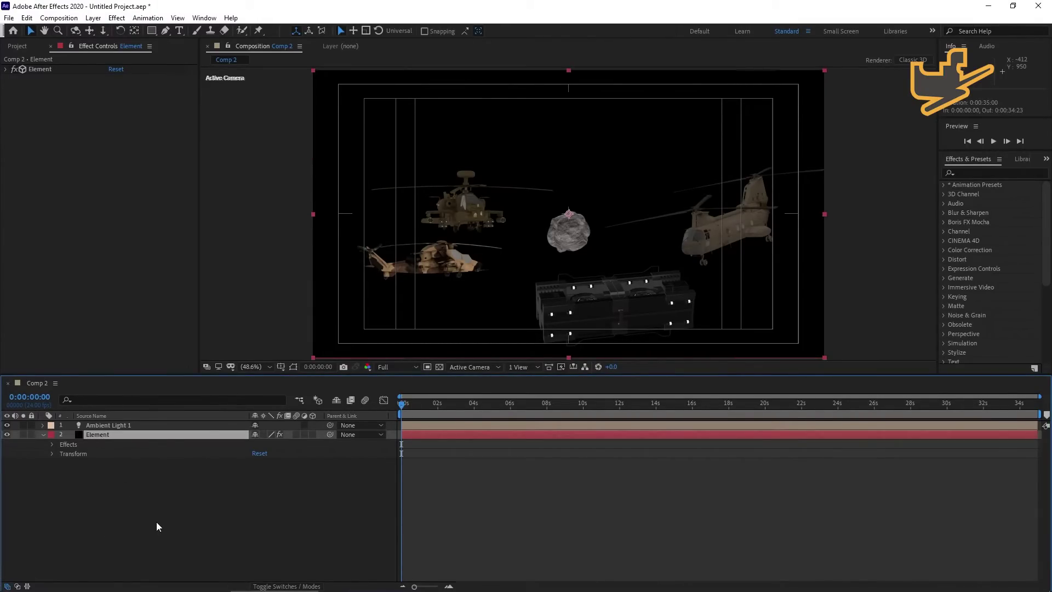
Add a second Element effect to the Element layer and list the layer's effects in the timeline.
key(ctrl+space)
text(ele)
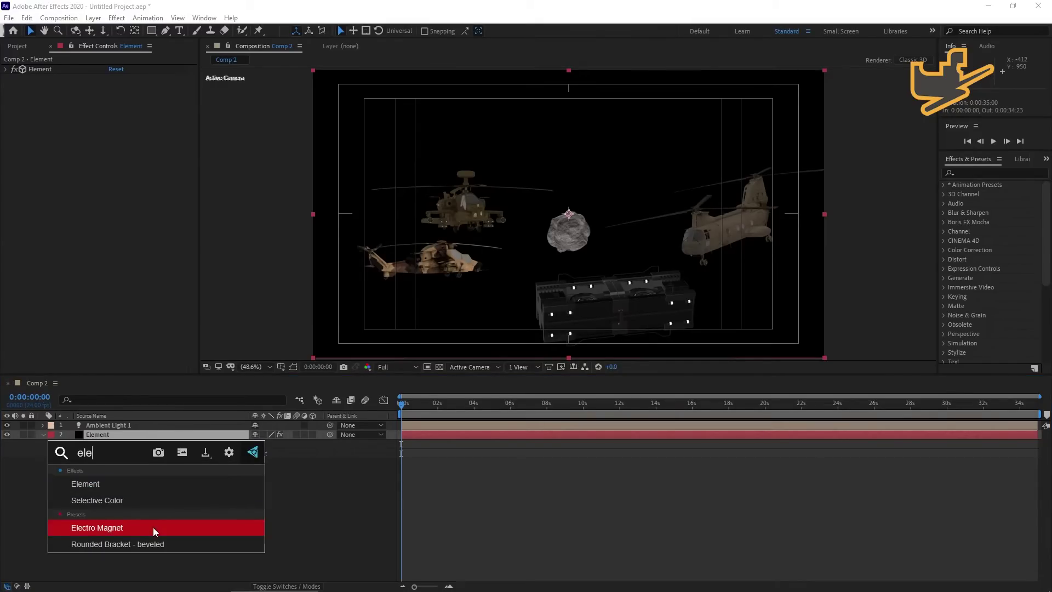
key(Up)
key(Up)
key(Return)
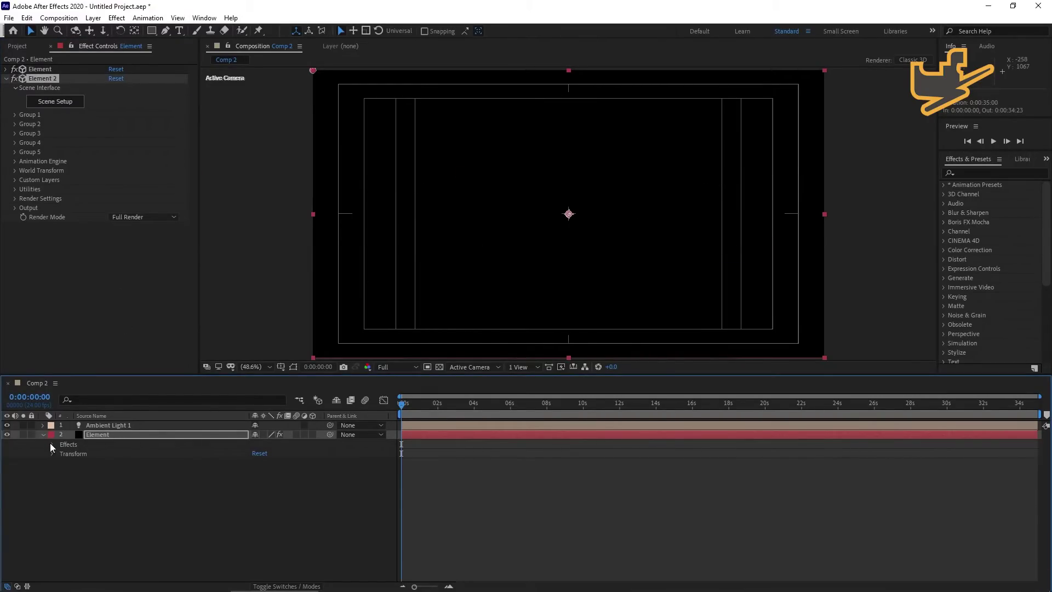
click(53, 445)
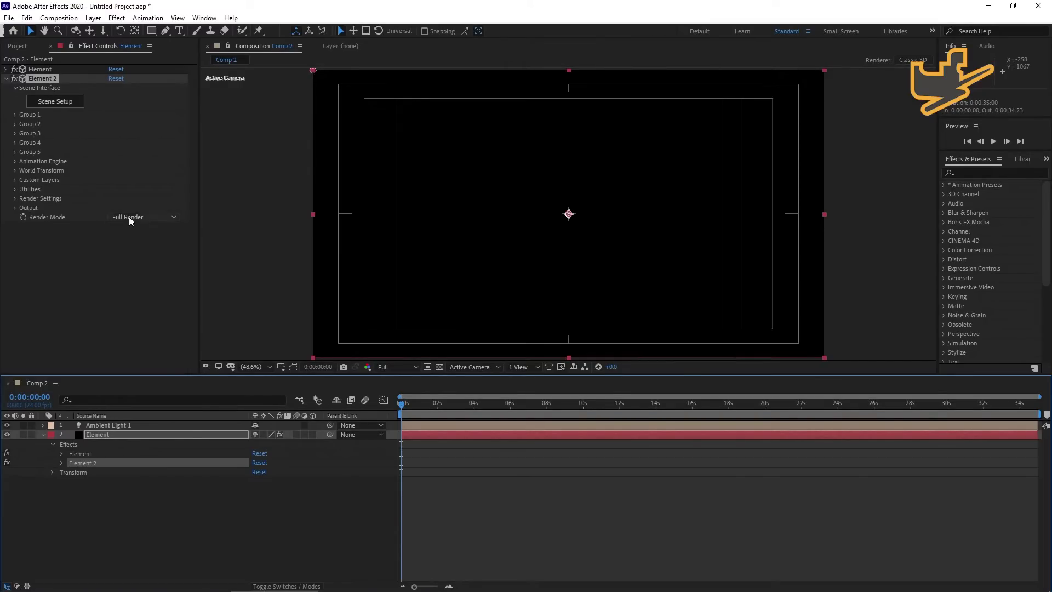
Set the first Element effect's Render Mode to Unified.
click(7, 69)
scroll(134, 290, down, 15)
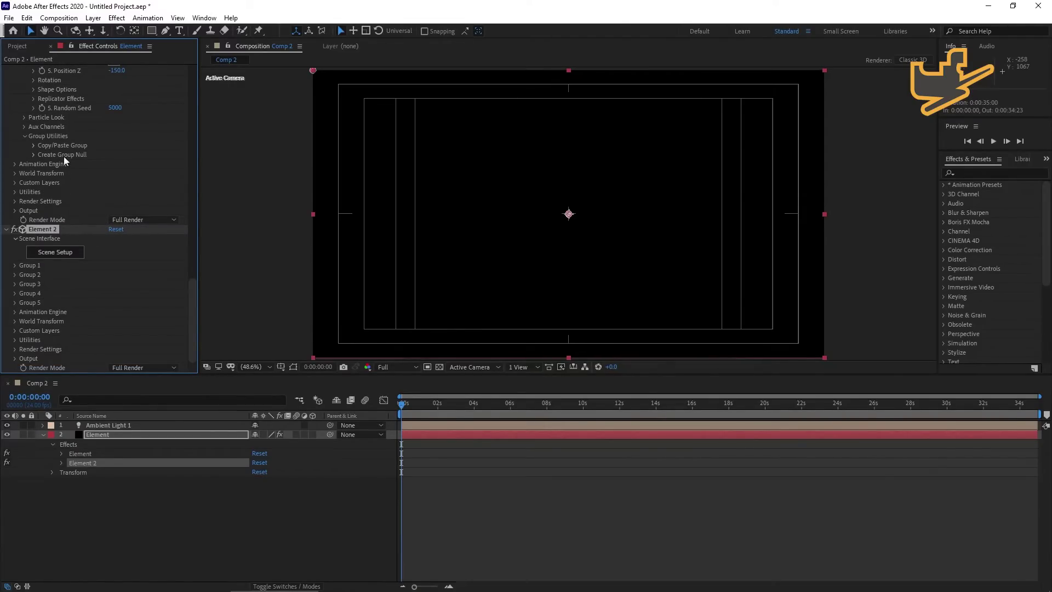
click(149, 220)
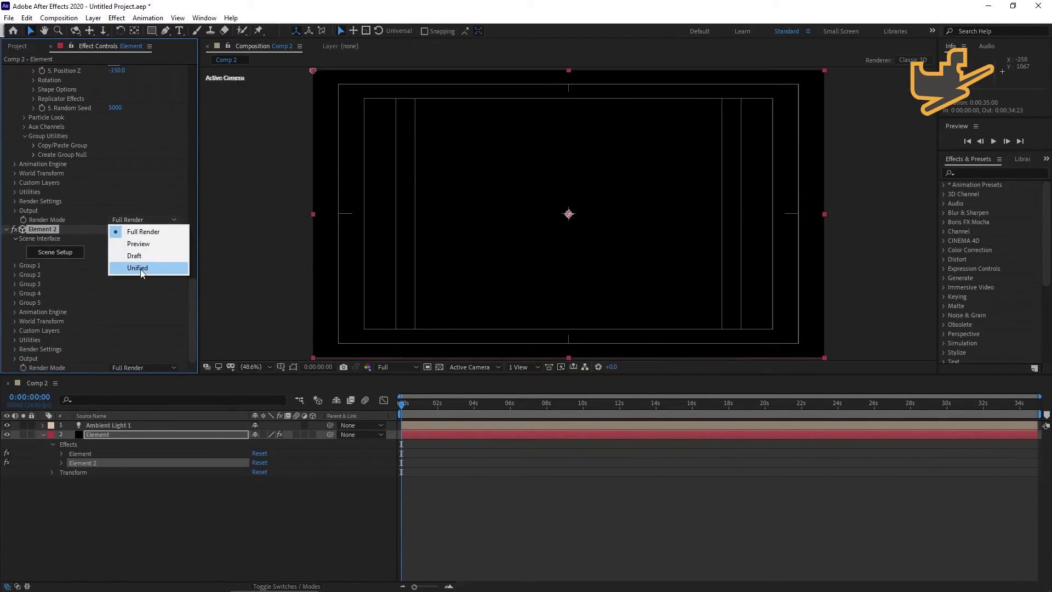
click(137, 268)
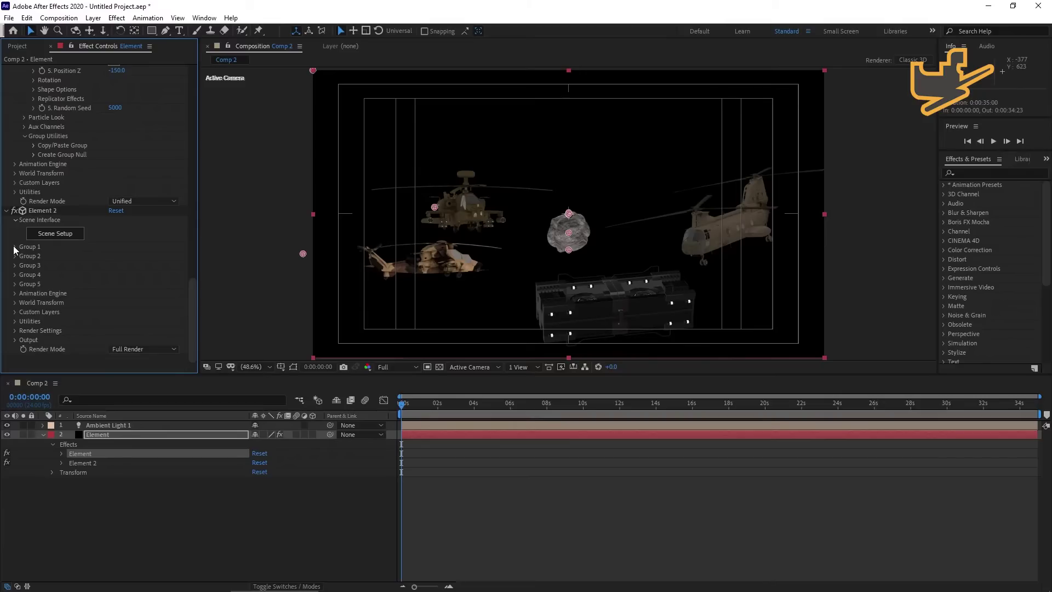
Open the second Element effect's scene setup and add Airliner, Airliner_02 and Chocks_01 from the Jet_Strike pack.
scroll(48, 245, up, 1)
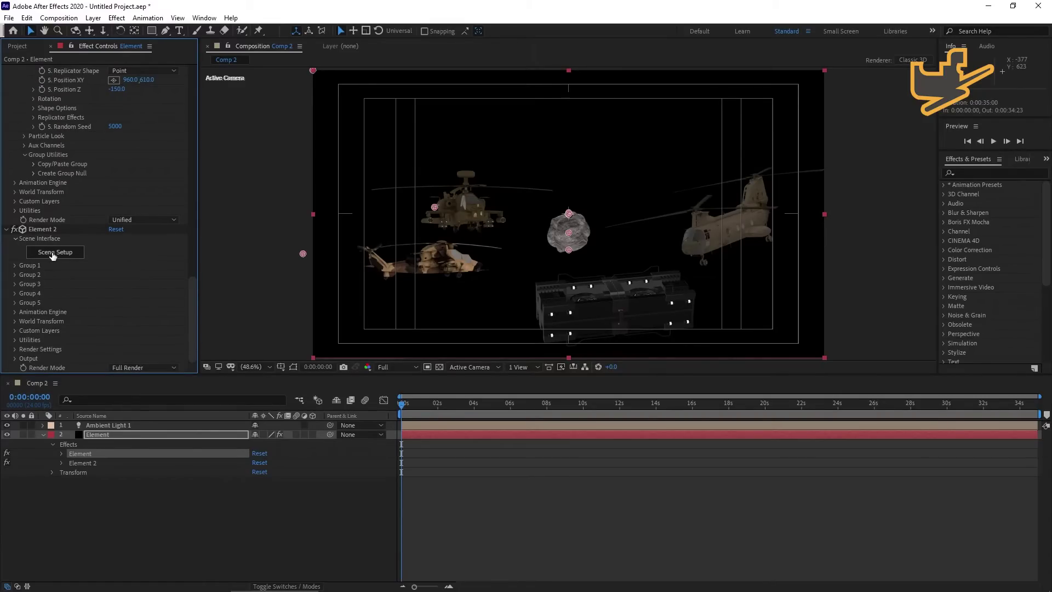
click(53, 252)
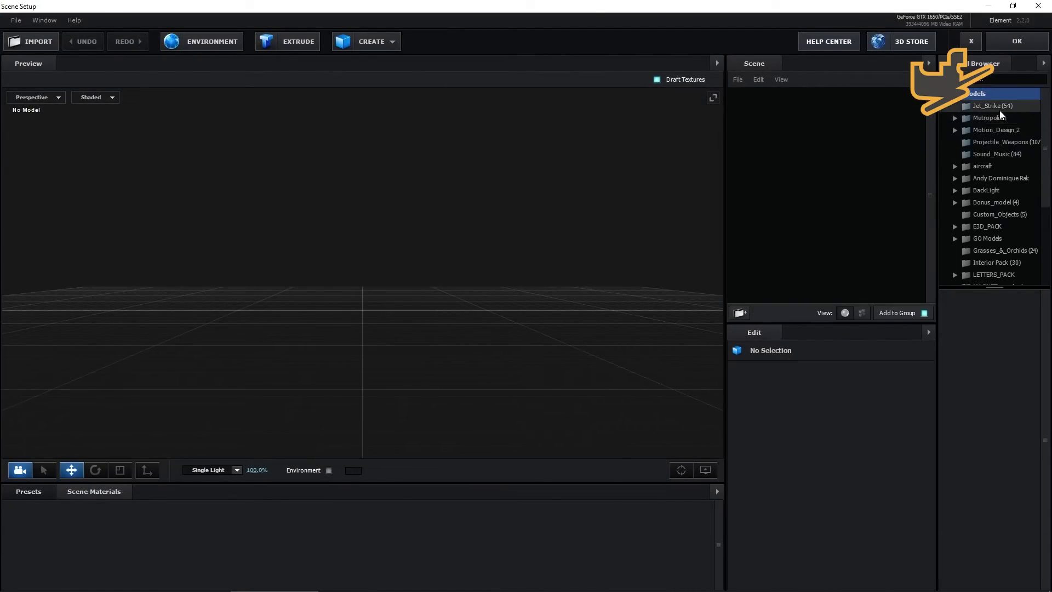
click(997, 108)
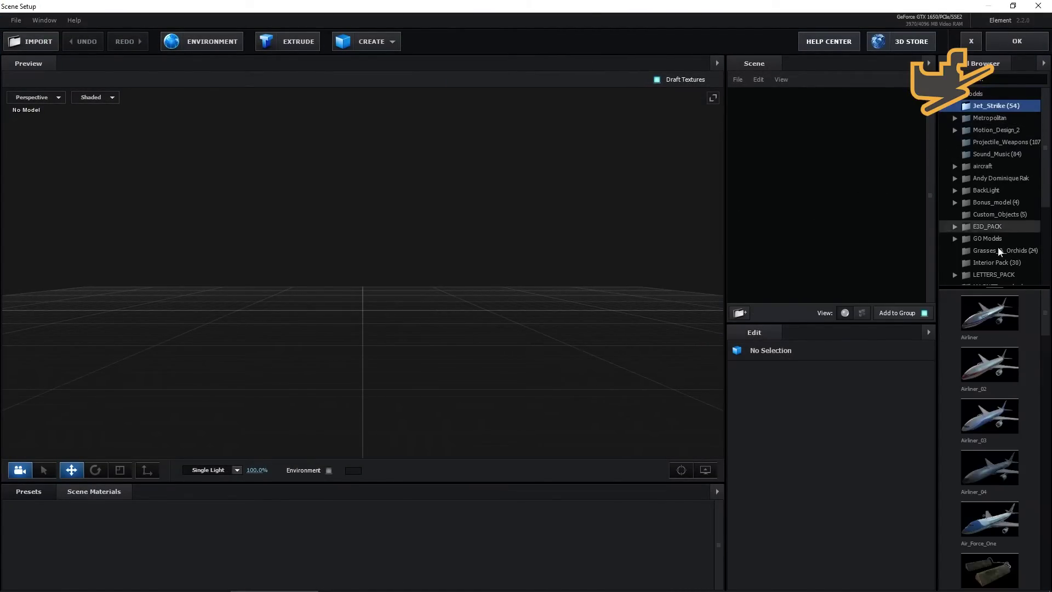
click(988, 323)
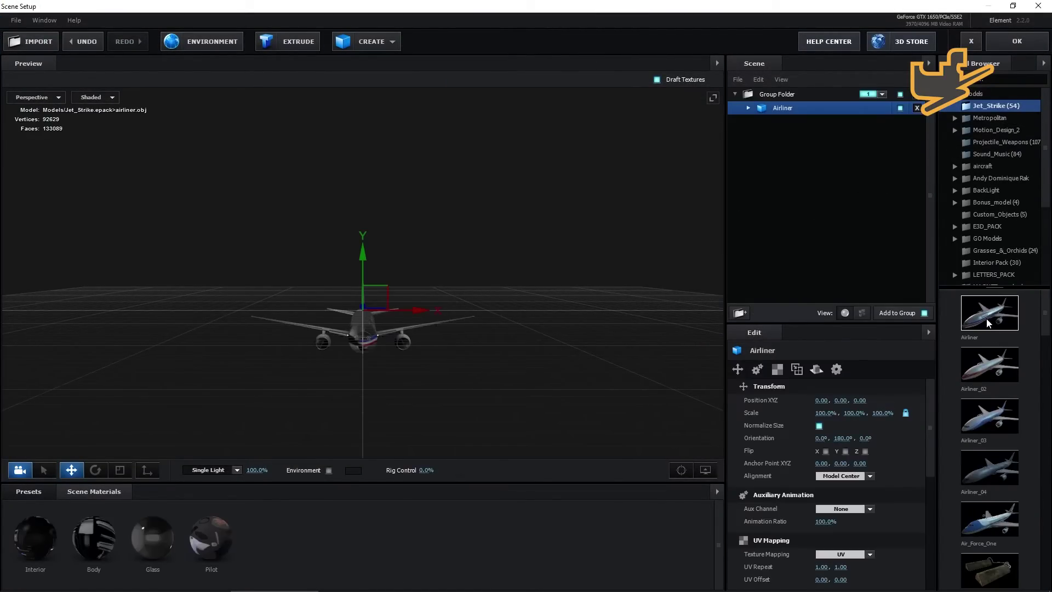
click(1002, 369)
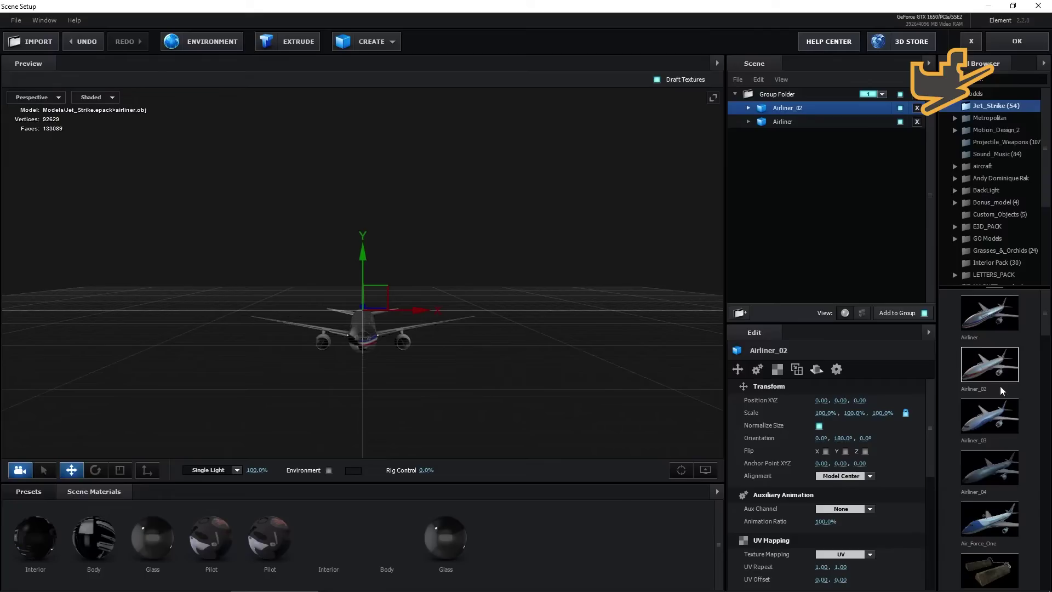
click(1011, 567)
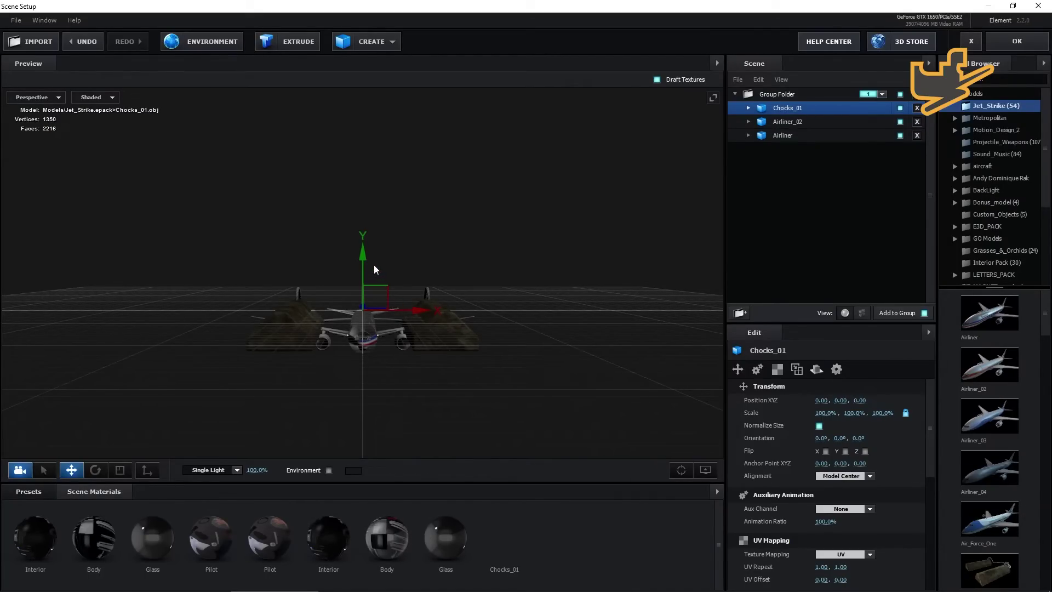
Lower Chocks_01 to Y -0.28 and move Airliner_02 sideways to X 1.36.
drag(362, 258, 363, 292)
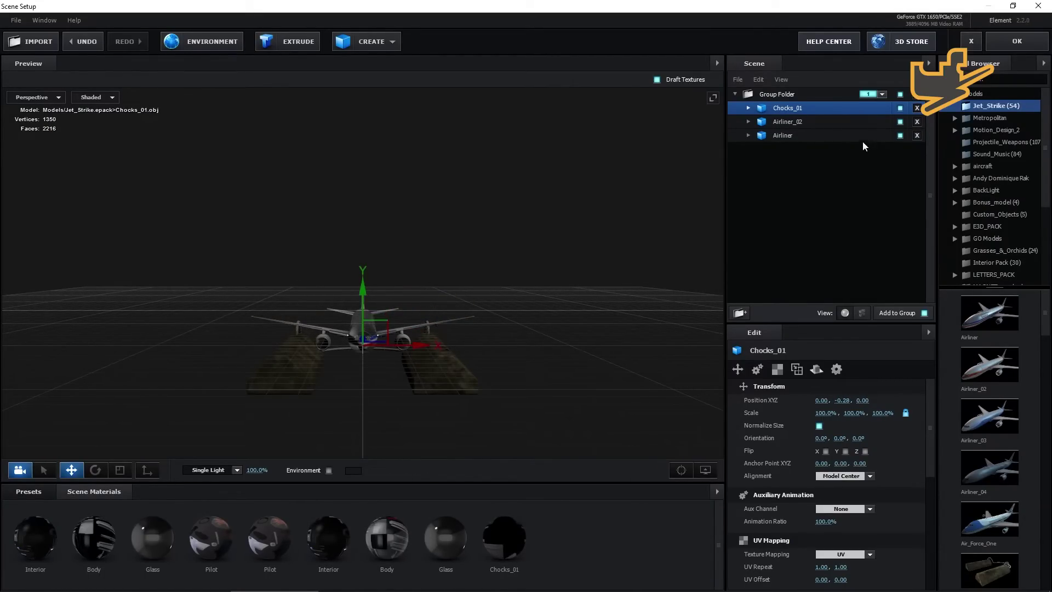
click(791, 121)
drag(414, 316, 419, 390)
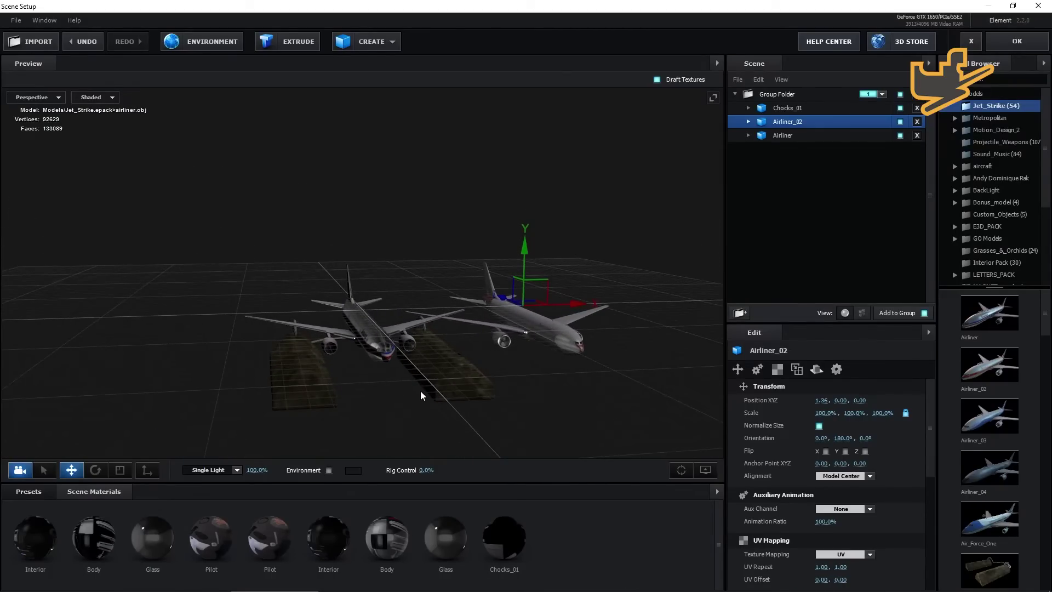
Take all three models out of the Group Folder and delete the empty folder.
ctrl+click(766, 109)
ctrl+click(784, 135)
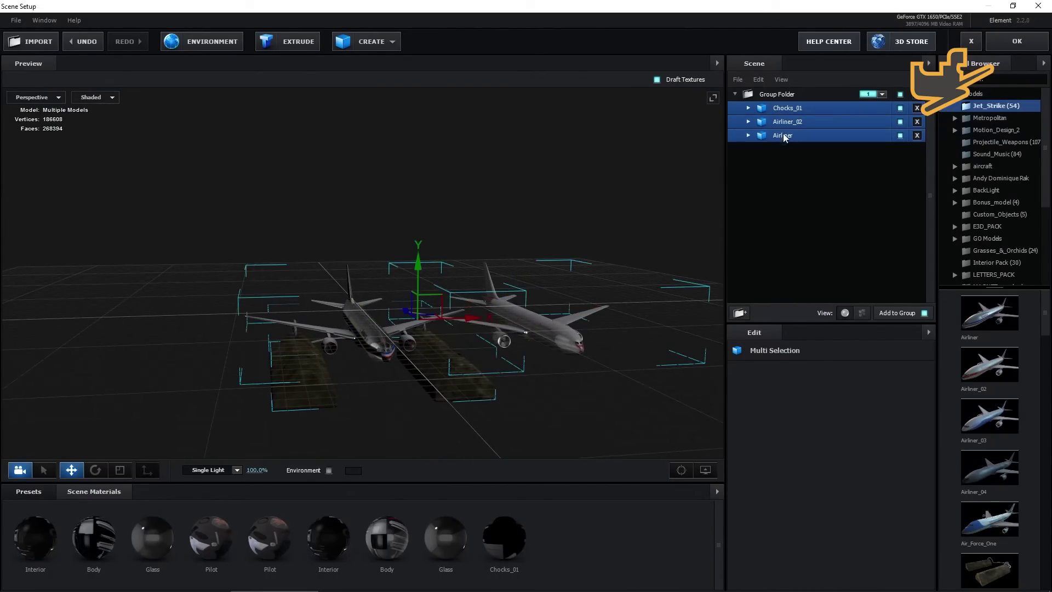
drag(766, 137, 794, 206)
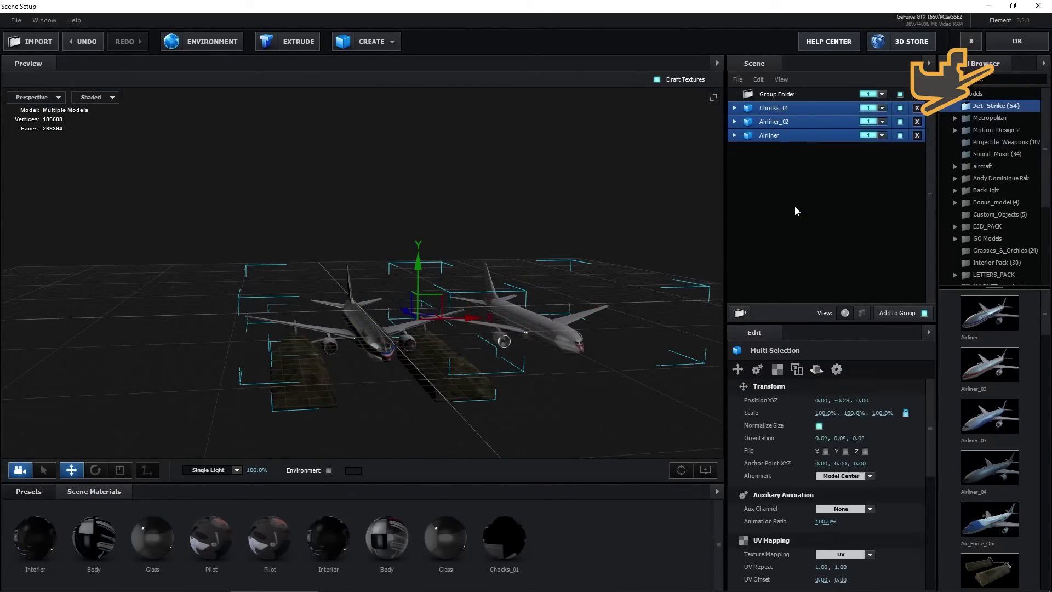
click(788, 96)
key(Delete)
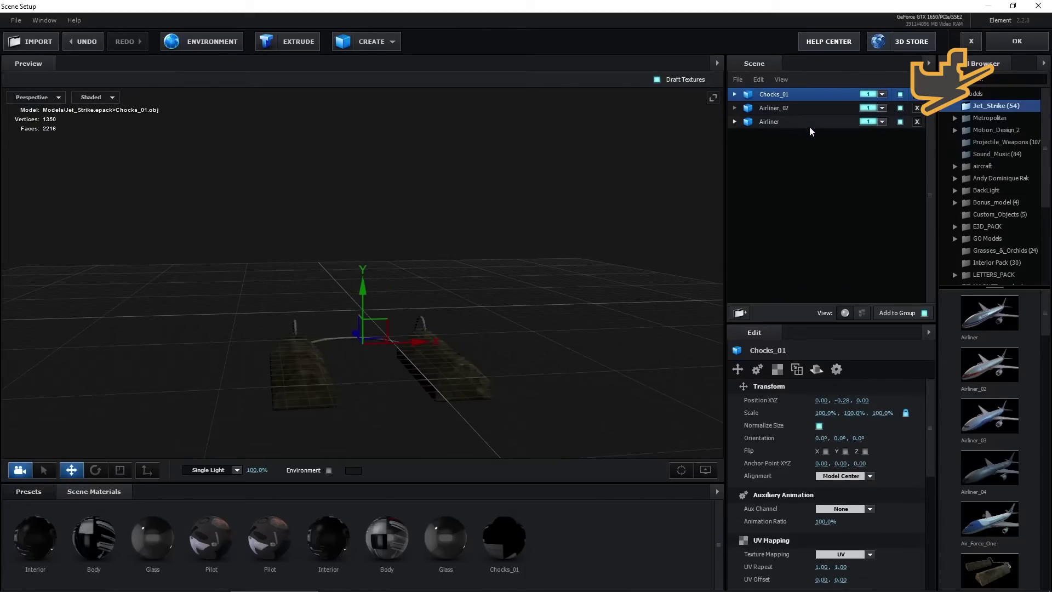
Assign Airliner_02 to group 2 and Airliner to group 3, and apply the scene setup.
click(879, 108)
click(887, 124)
click(882, 122)
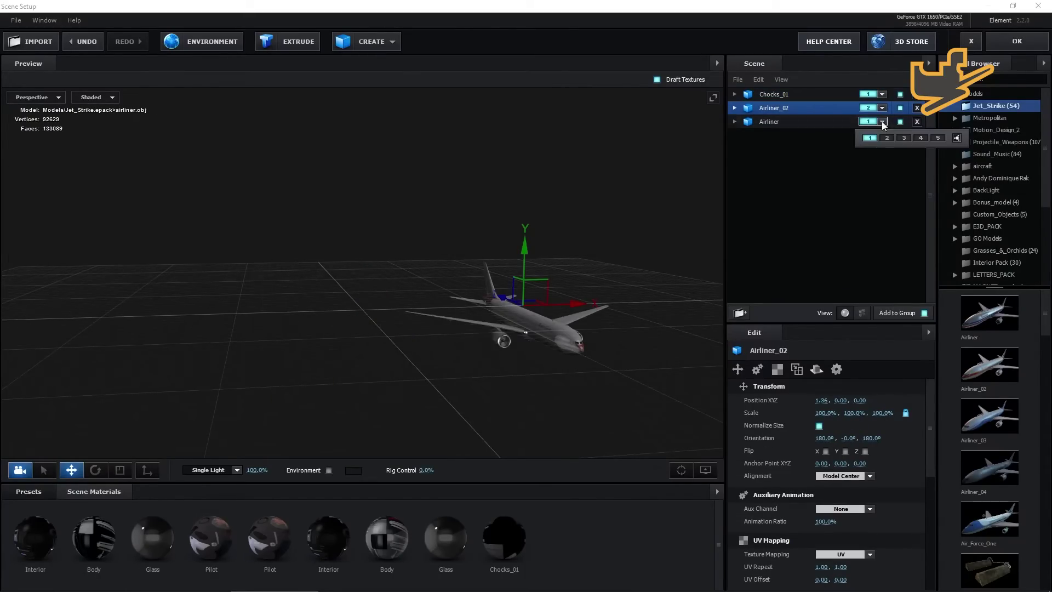
click(904, 137)
click(1017, 41)
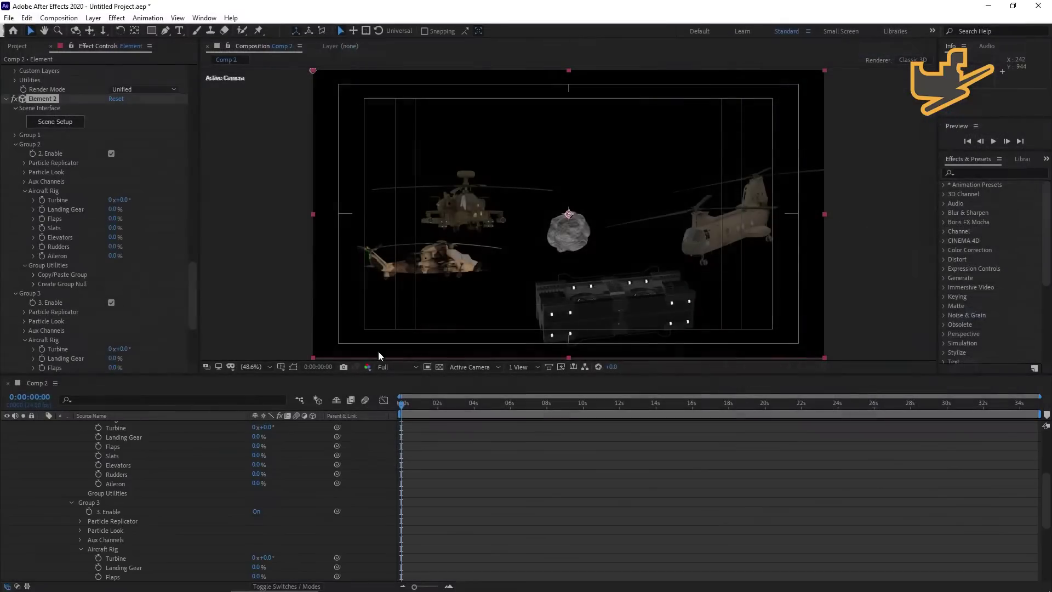
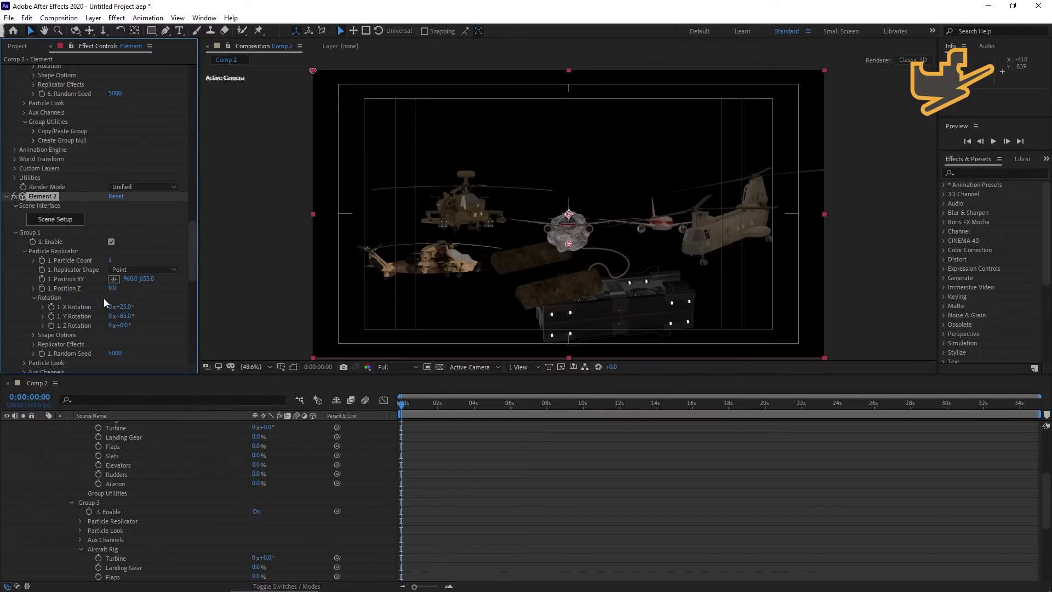
Place the second effect's Group 2 airliner at XY 851, 401 and Z -1130, with X rotation 5° and Y rotation 11°.
scroll(44, 274, down, 5)
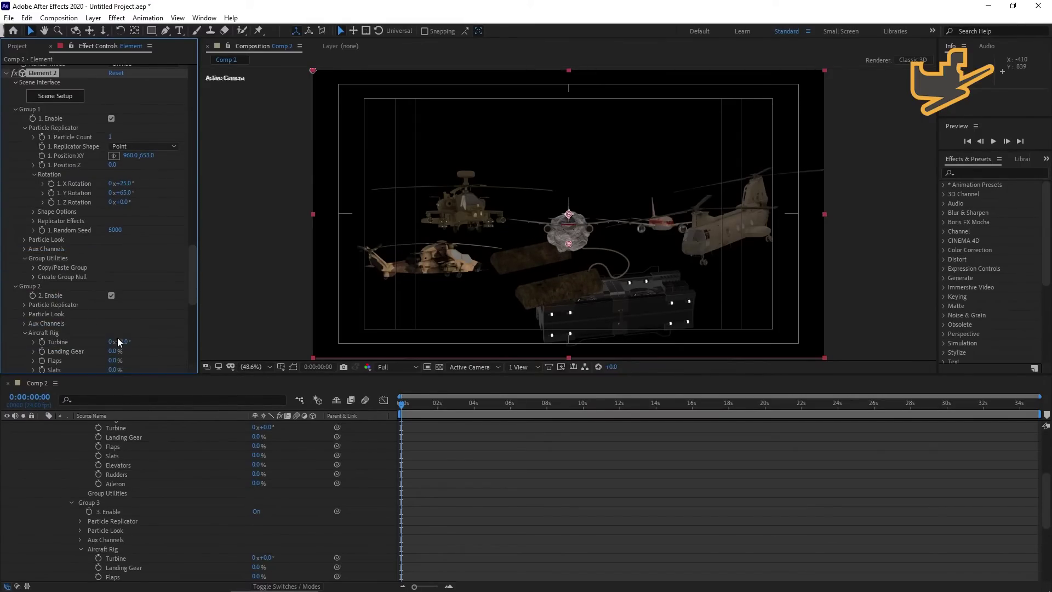
click(24, 305)
drag(153, 323, 215, 326)
drag(131, 321, 50, 327)
drag(148, 324, 49, 321)
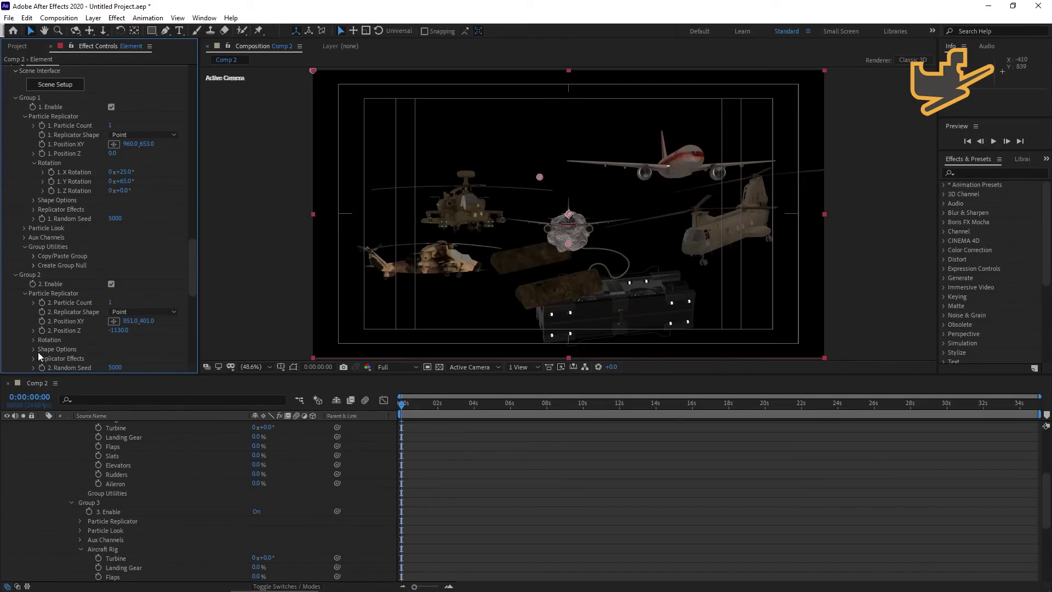
click(35, 340)
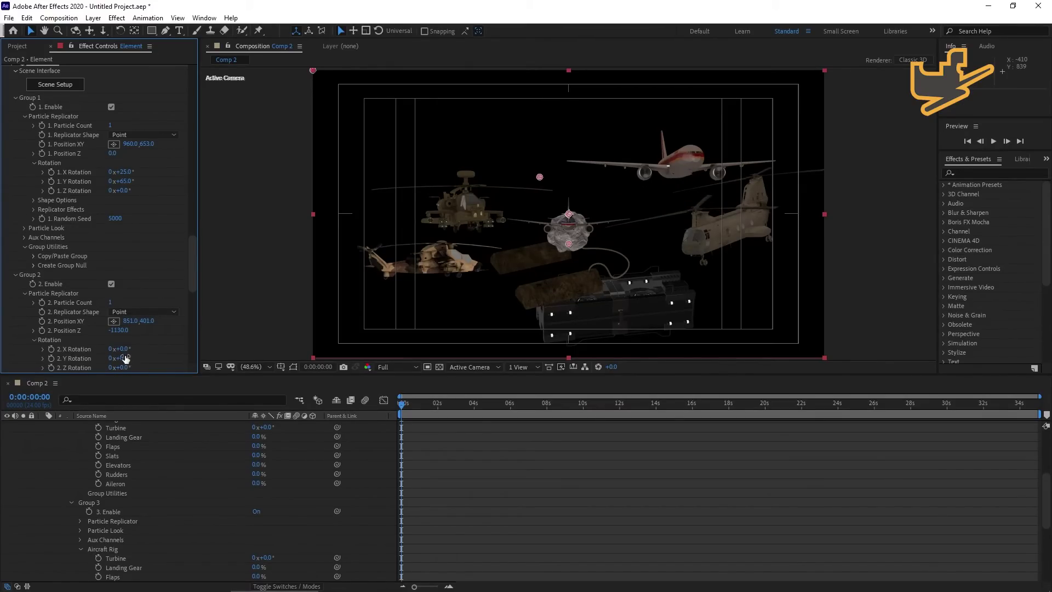
mouse_move(123, 359)
mouse_down()
mouse_move(141, 362)
mouse_move(118, 359)
mouse_move(127, 349)
mouse_up()
Place the second effect's Group 3 airliner closer at XY 738, 402, with X rotation 13° and Y rotation -60°.
scroll(79, 318, down, 6)
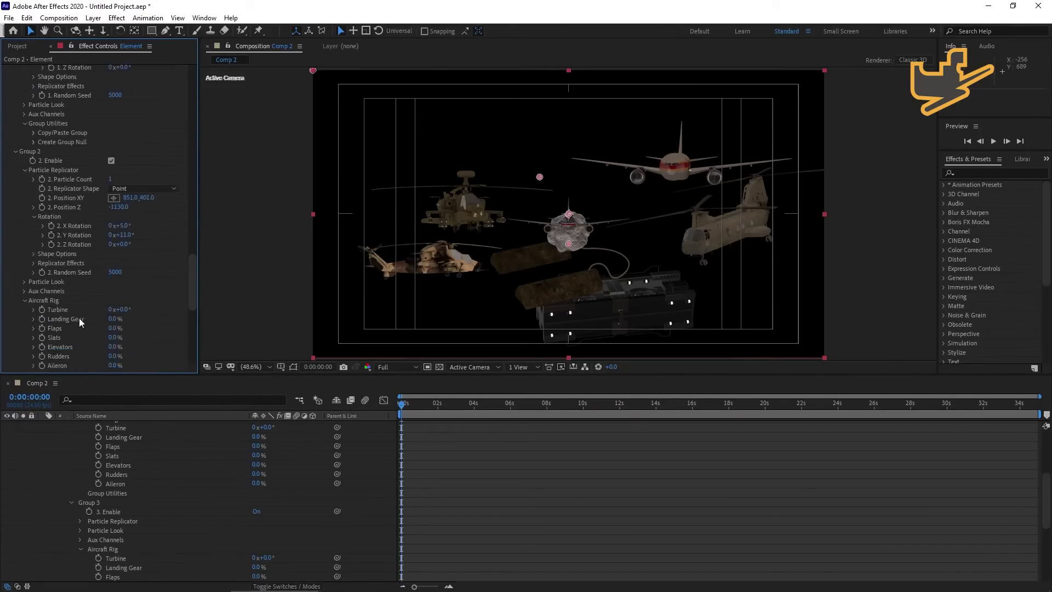
scroll(52, 333, down, 2)
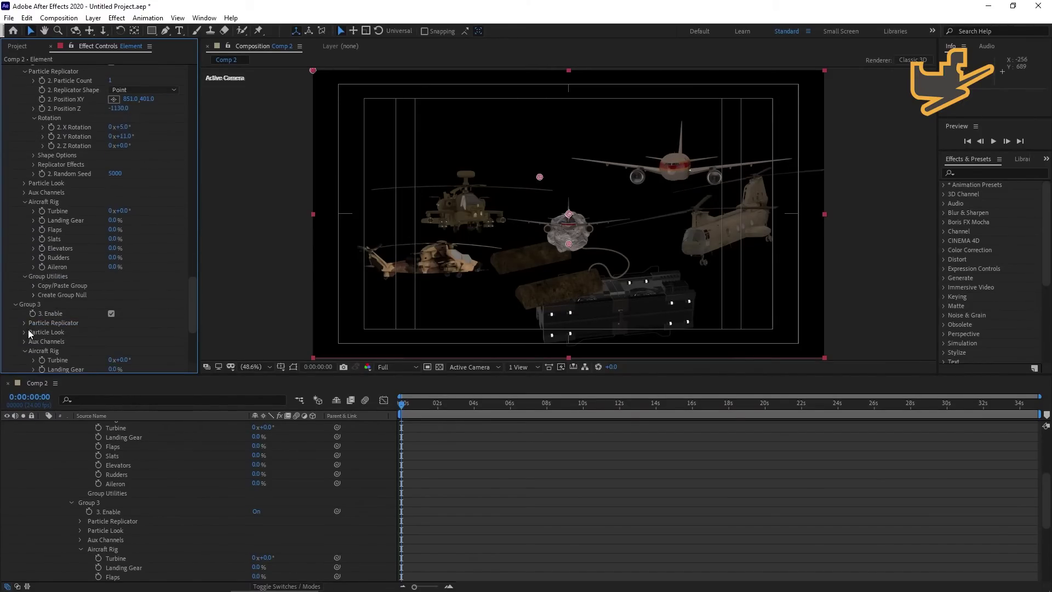
click(25, 323)
scroll(24, 324, down, 1)
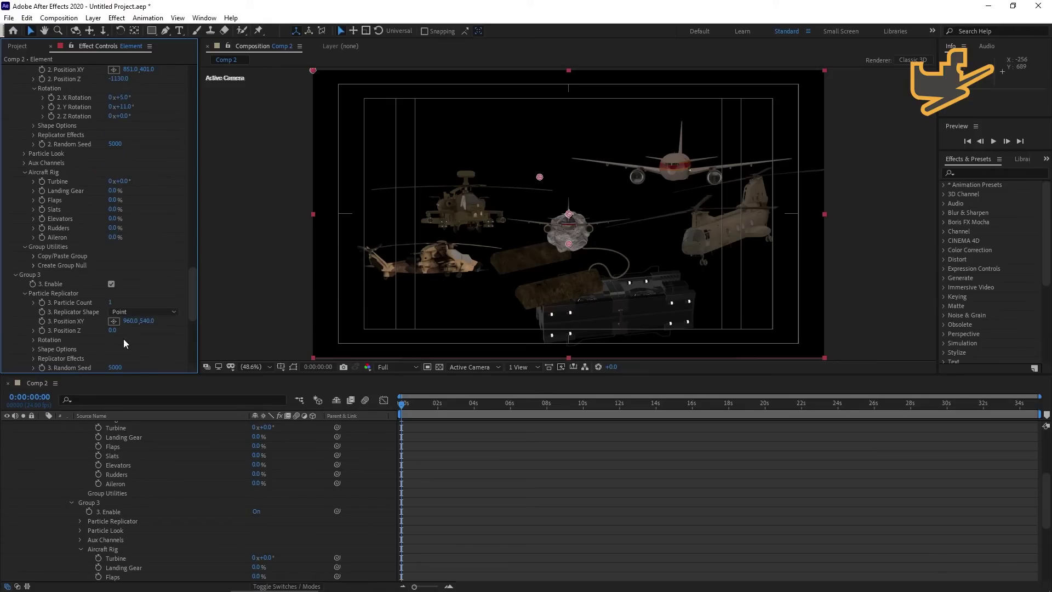
drag(157, 322, 84, 319)
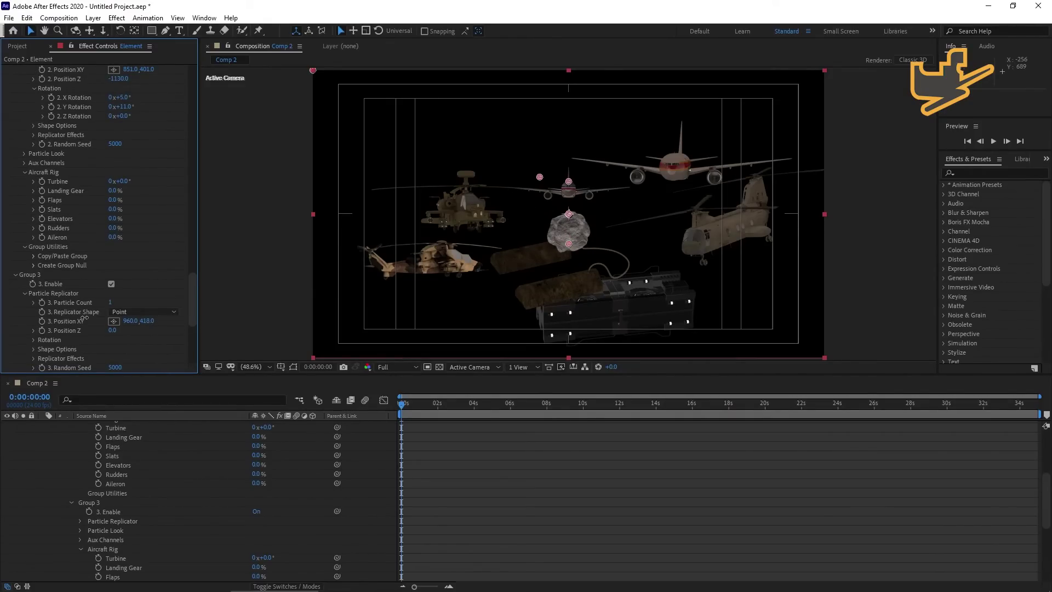
click(34, 339)
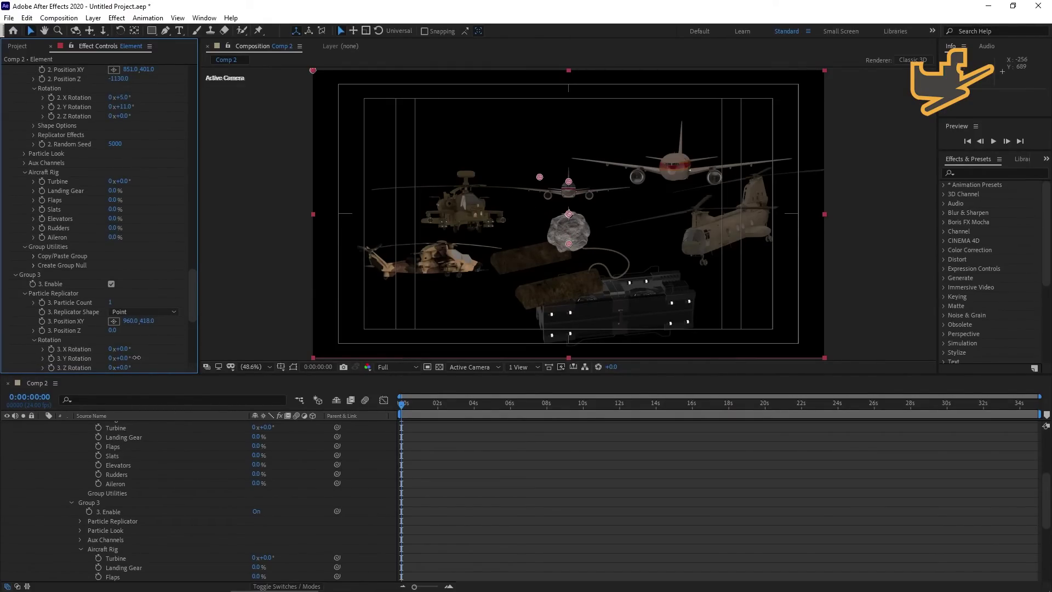
mouse_move(122, 358)
mouse_down()
mouse_move(107, 354)
mouse_move(140, 357)
mouse_up()
key(ctrl+z)
drag(148, 321, 5, 314)
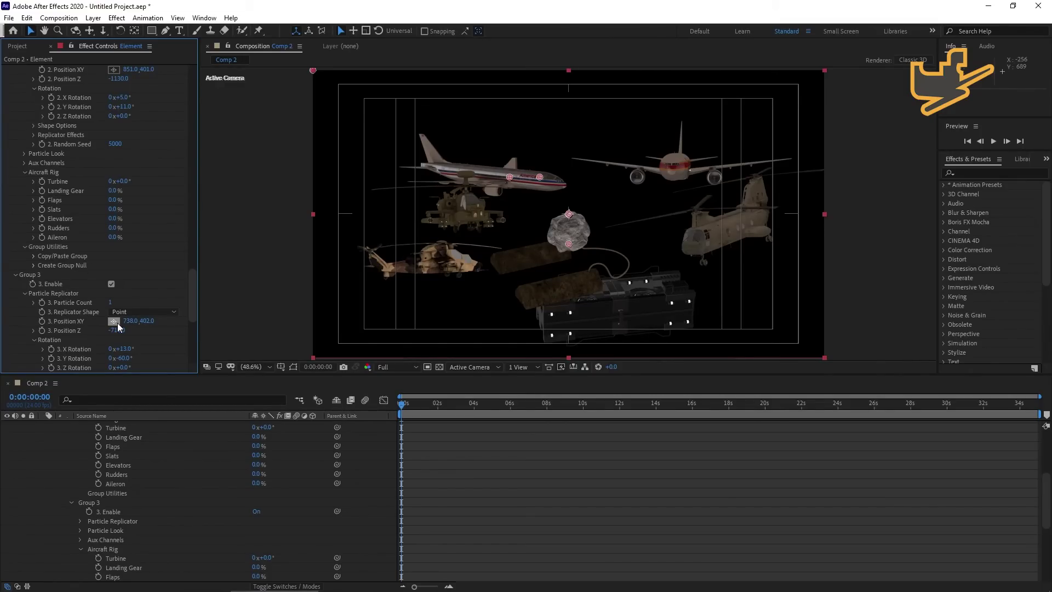
Collapse the second Element effect's settings.
scroll(86, 307, down, 15)
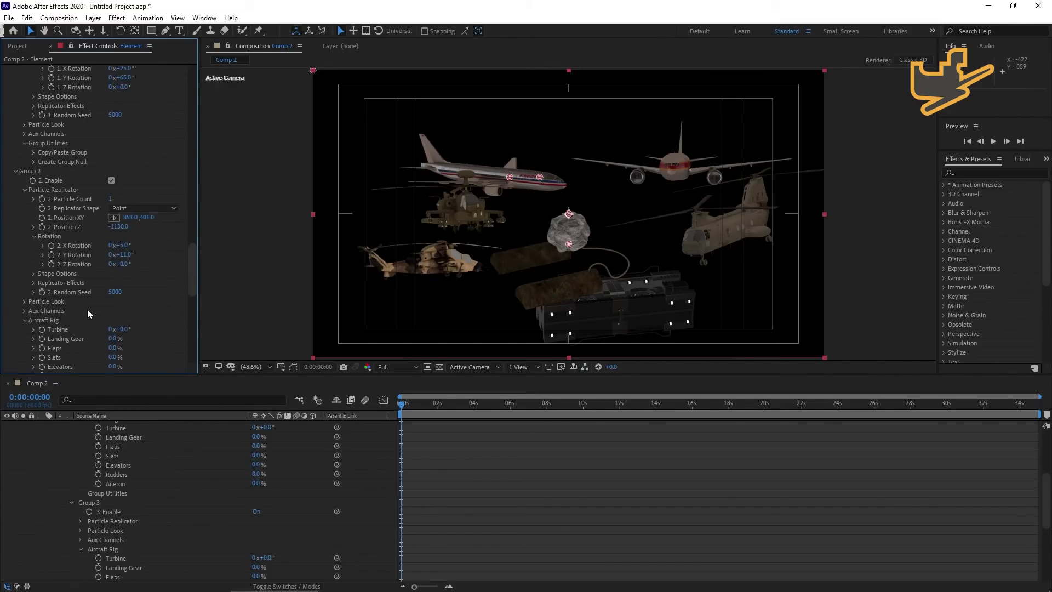
click(66, 236)
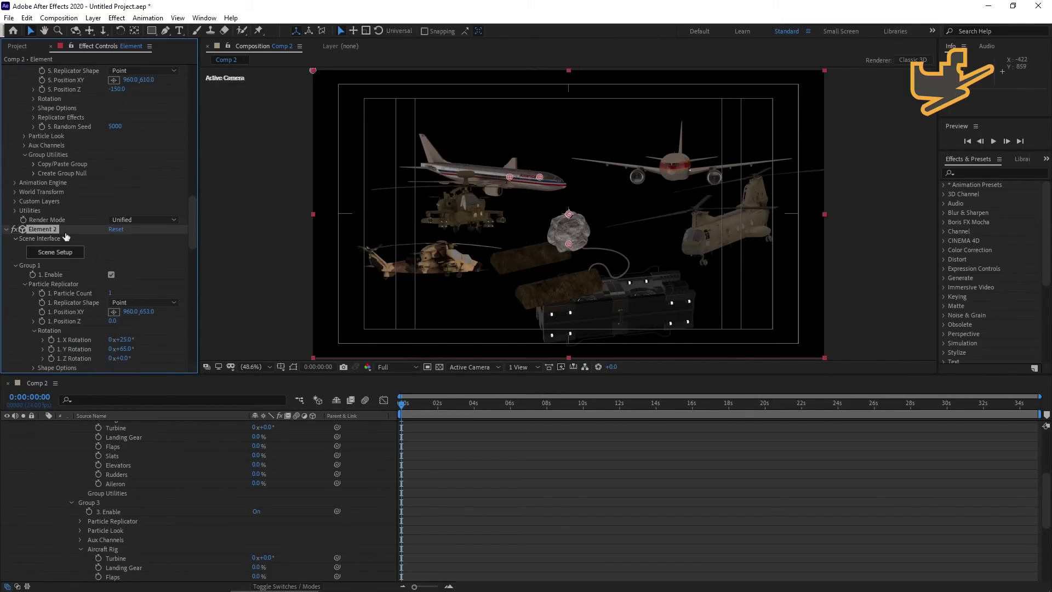
click(7, 230)
scroll(104, 257, up, 15)
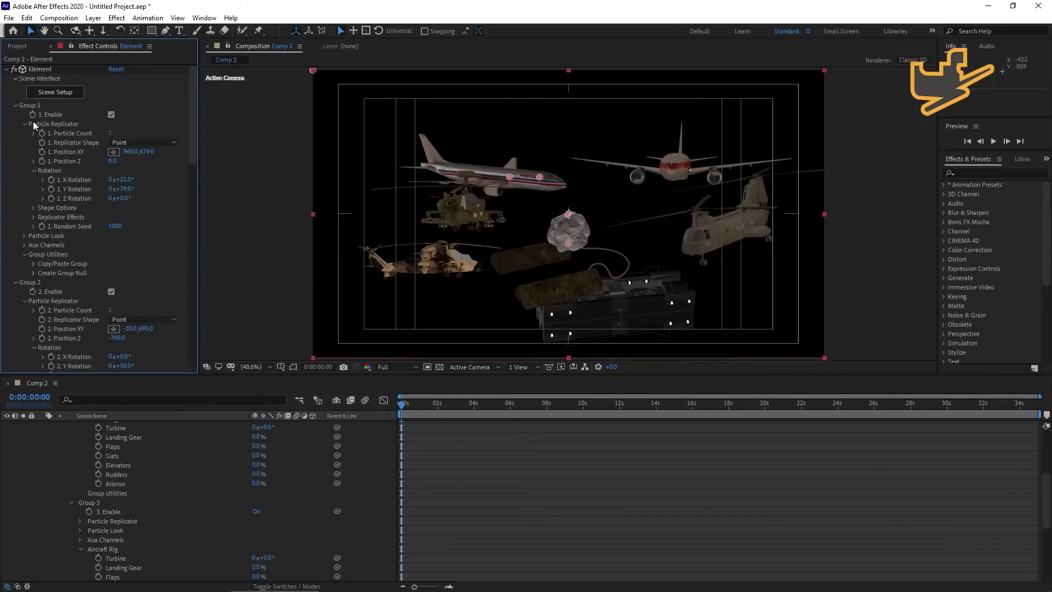
scroll(147, 319, down, 4)
scroll(144, 328, down, 8)
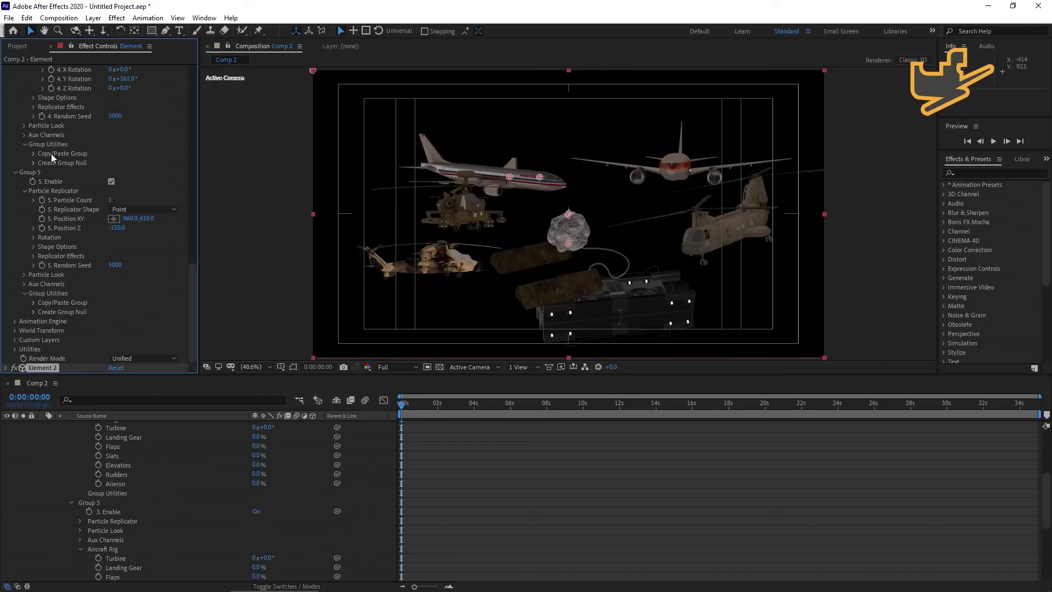
scroll(92, 196, up, 10)
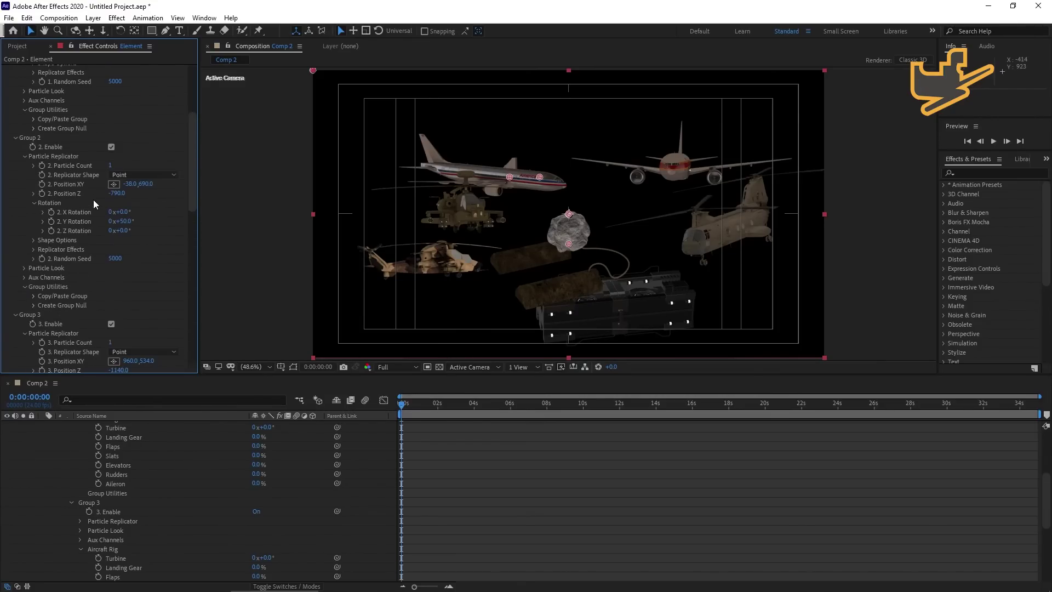
scroll(93, 200, up, 5)
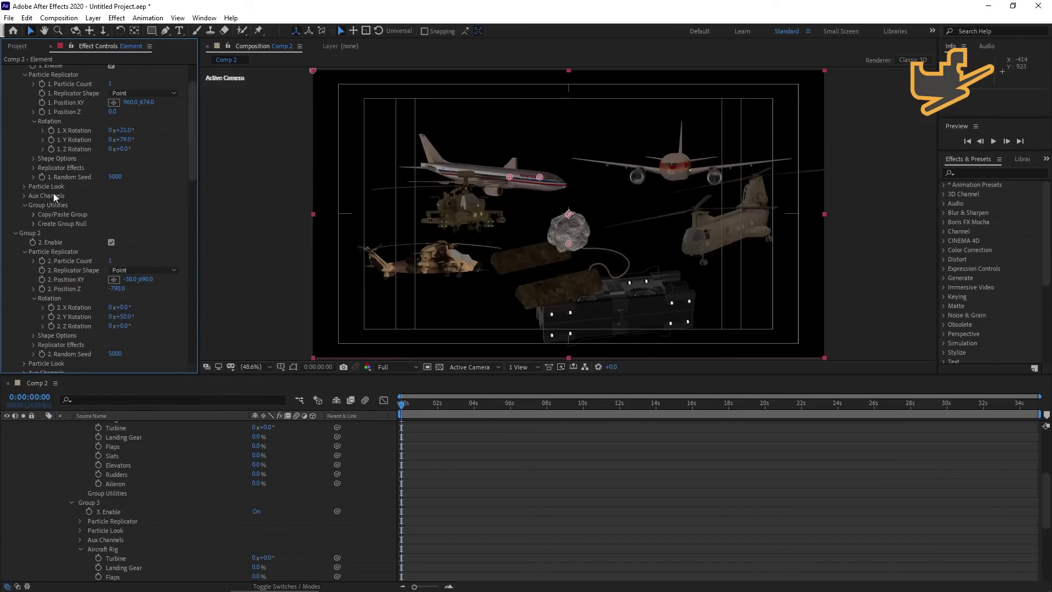
Review the first Element effect's group settings and expand its Custom Layers to examine the Custom Texture Maps slots.
scroll(76, 230, down, 1)
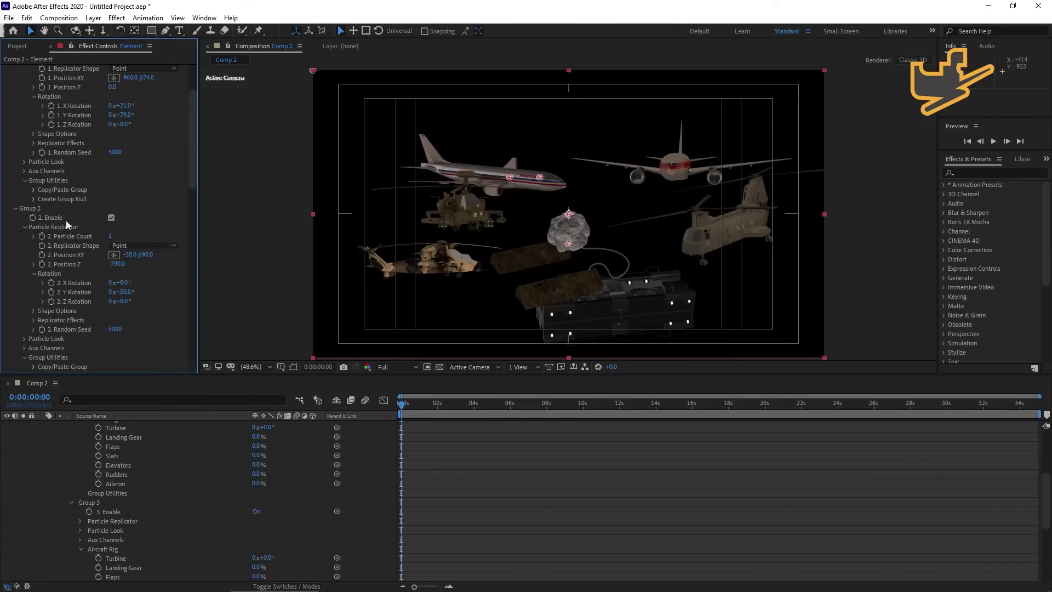
scroll(65, 190, up, 3)
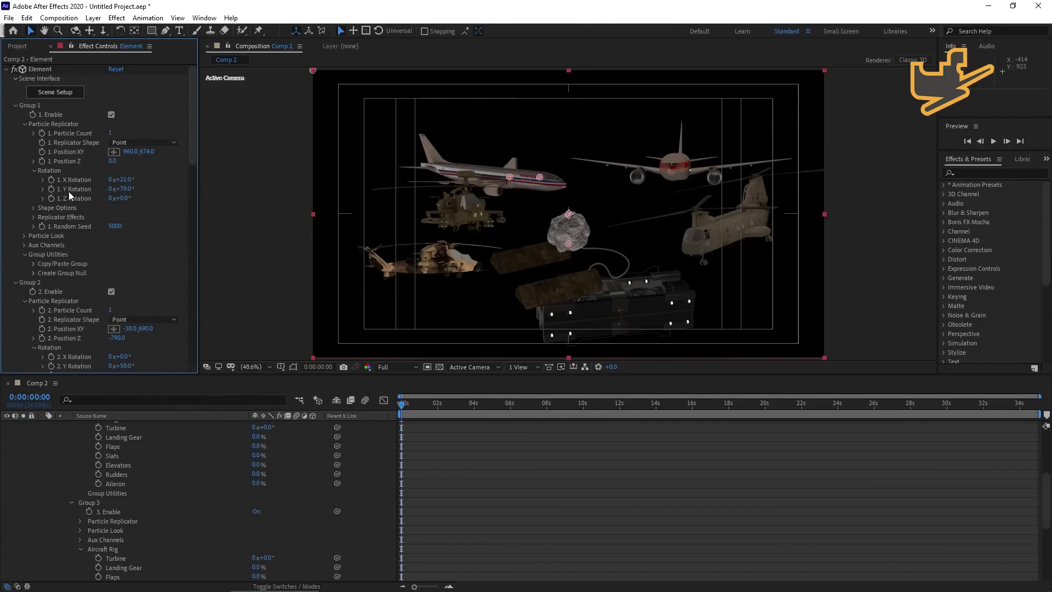
scroll(75, 234, down, 3)
scroll(76, 241, down, 20)
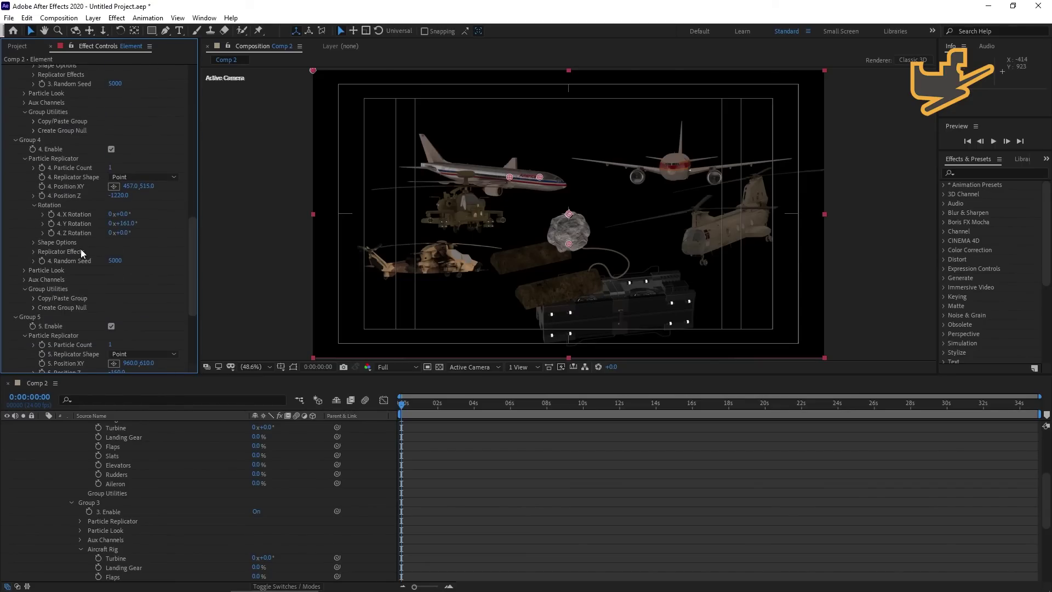
scroll(81, 249, down, 2)
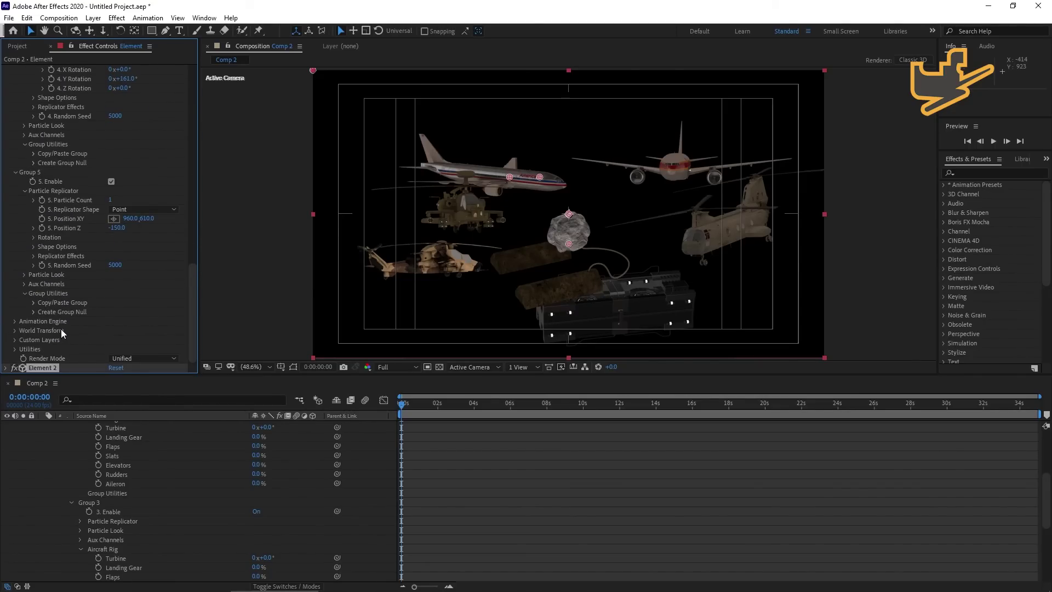
click(15, 340)
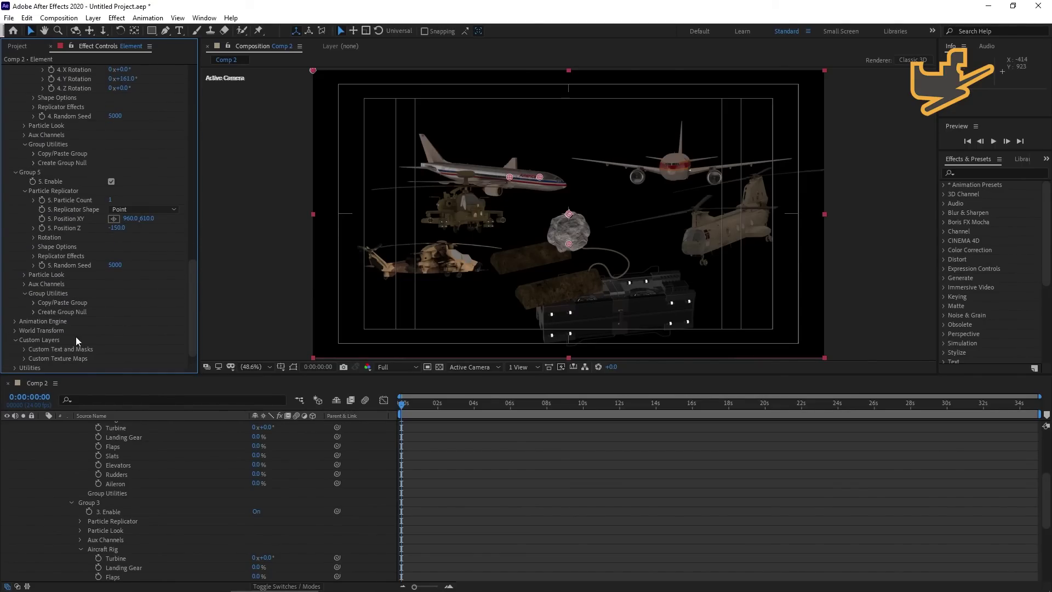
scroll(63, 335, down, 1)
click(23, 340)
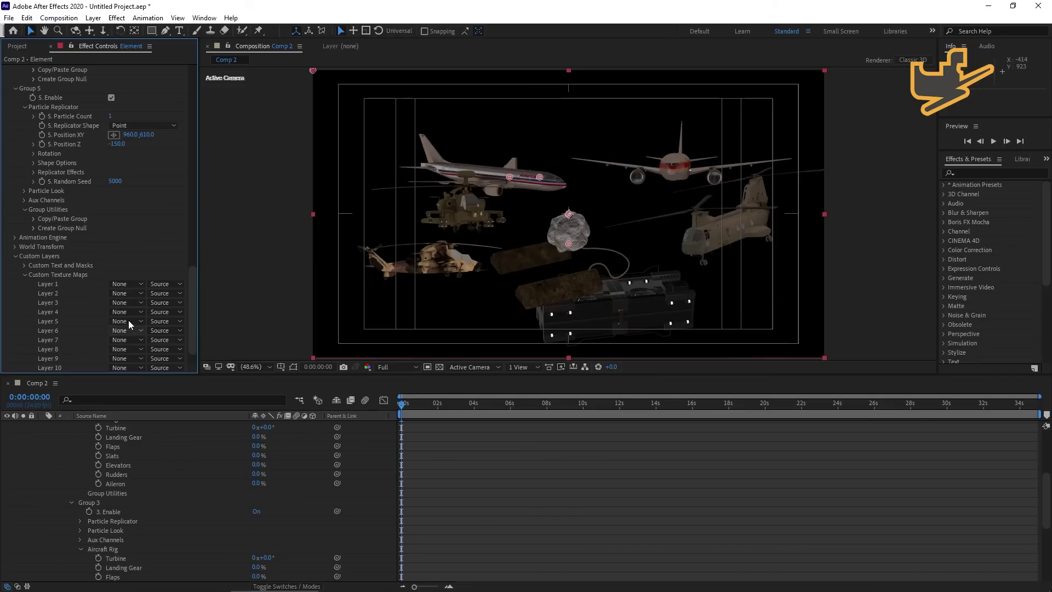
scroll(121, 319, down, 4)
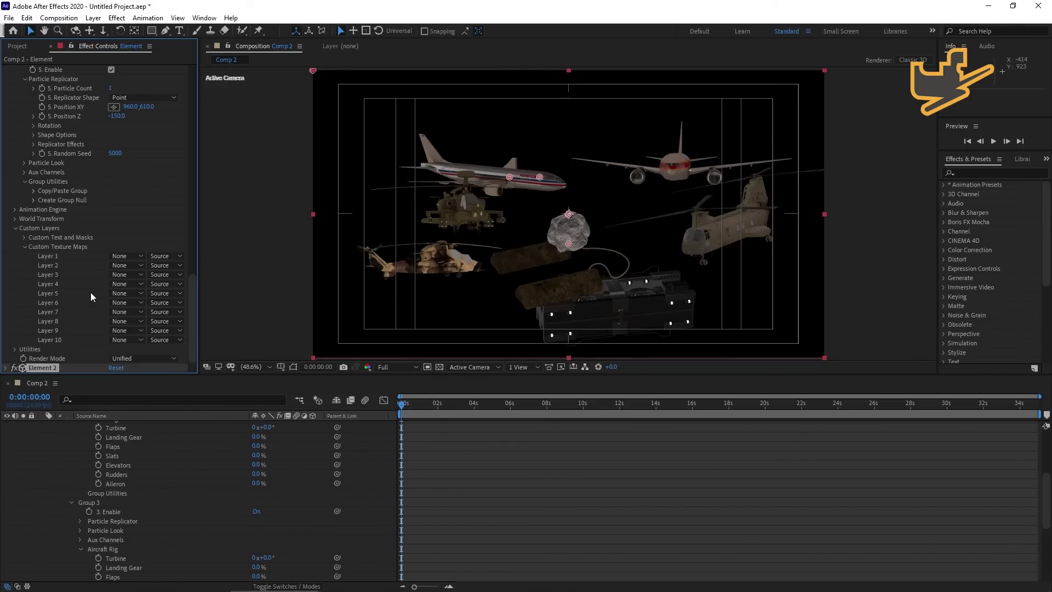
Look back over the first effect's groups and expand the second Element effect to view its own group settings.
scroll(94, 287, up, 20)
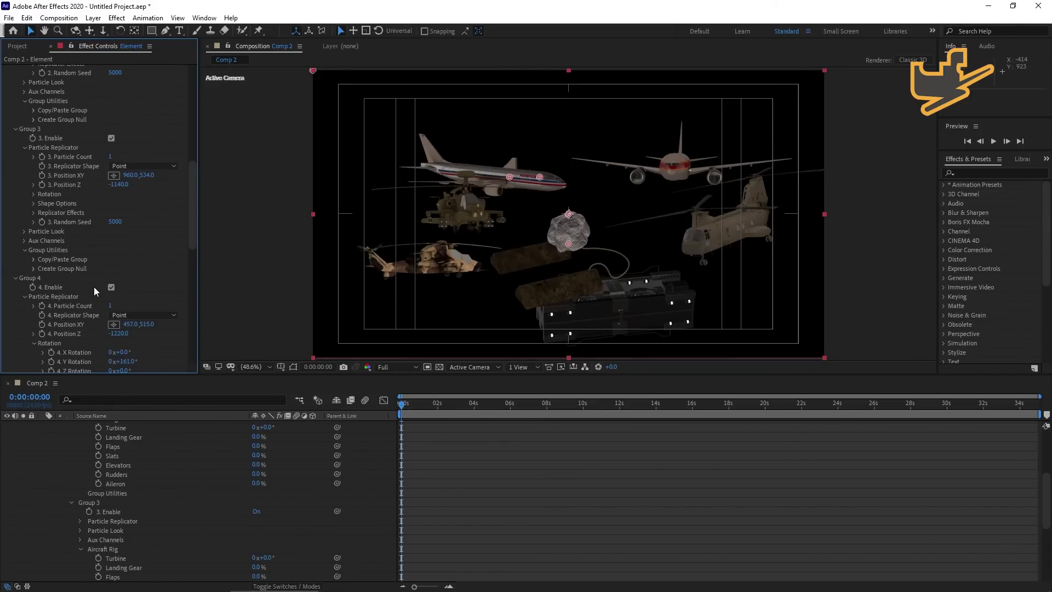
scroll(94, 287, down, 20)
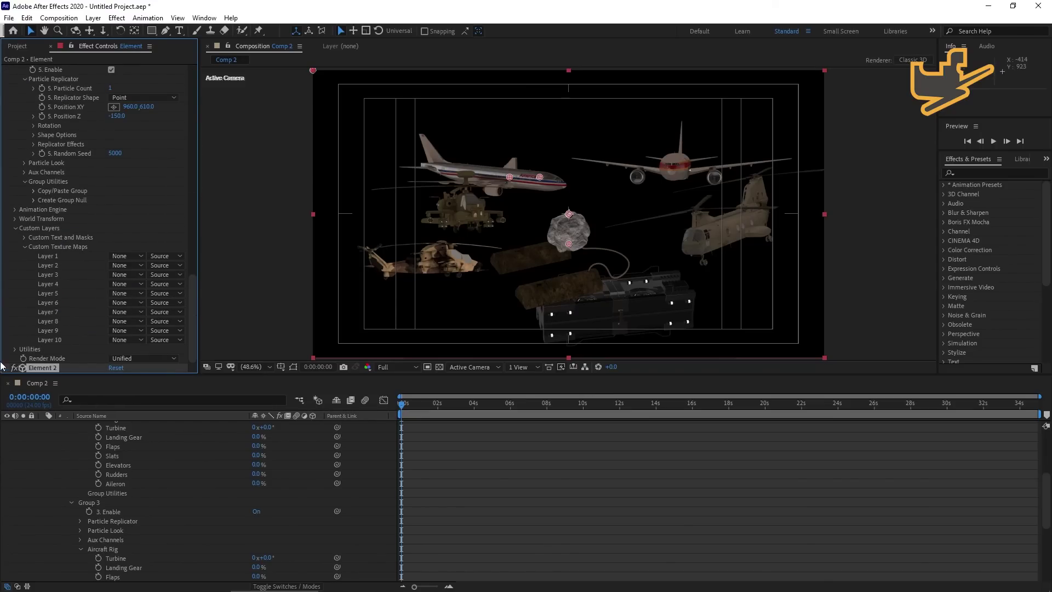
click(5, 368)
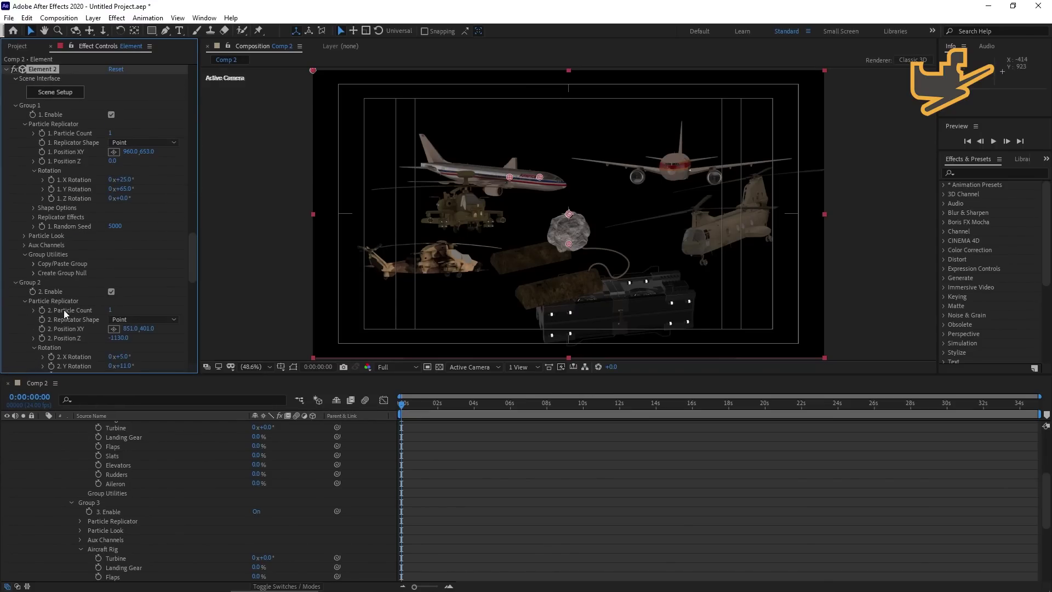
scroll(115, 264, up, 5)
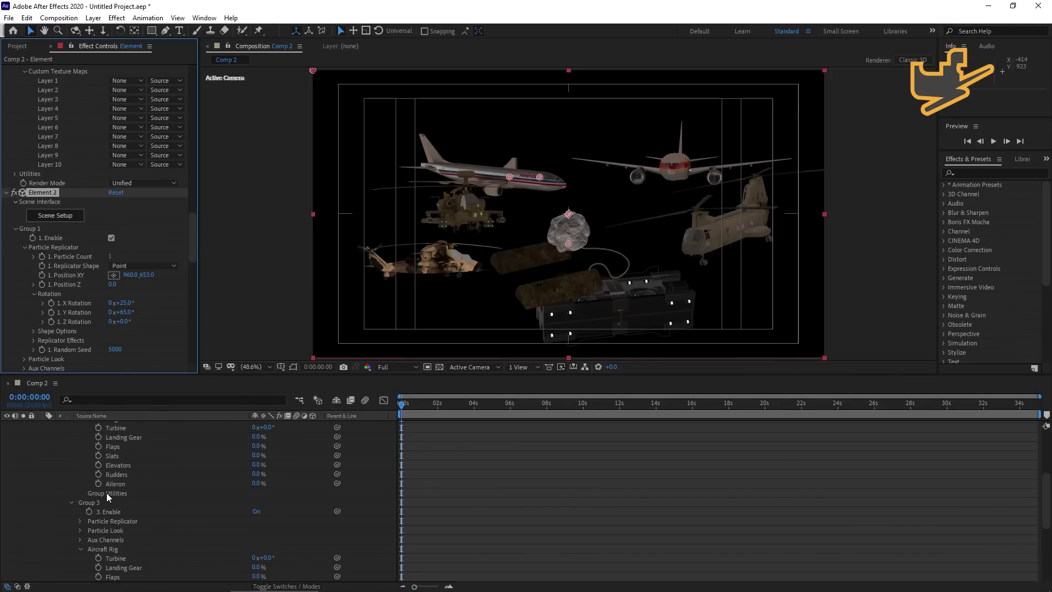
Collapse the Element layer's properties in the timeline and select the layer.
scroll(142, 498, up, 10)
click(42, 435)
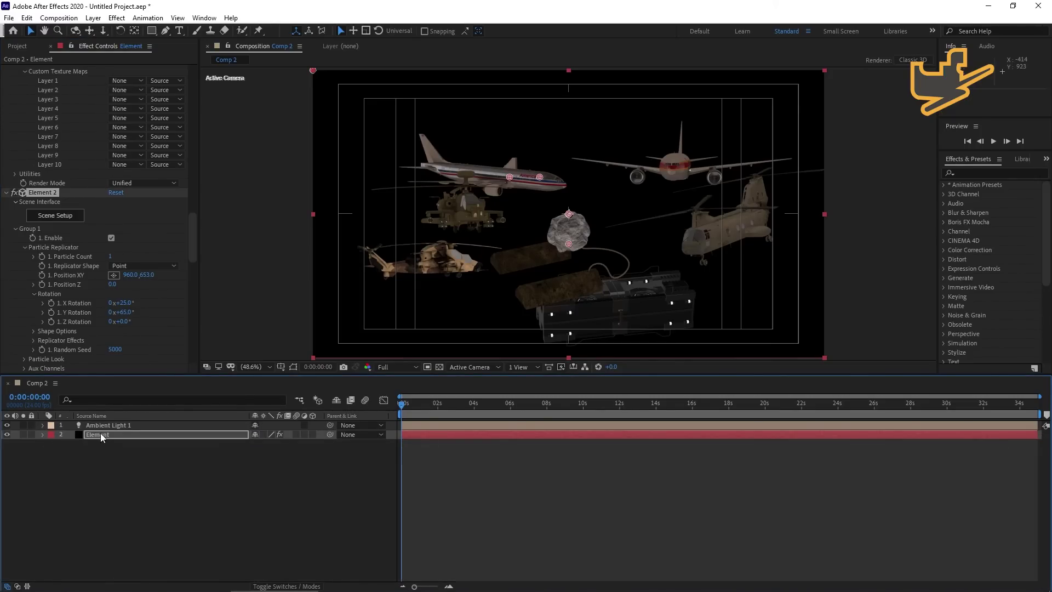
key(Return)
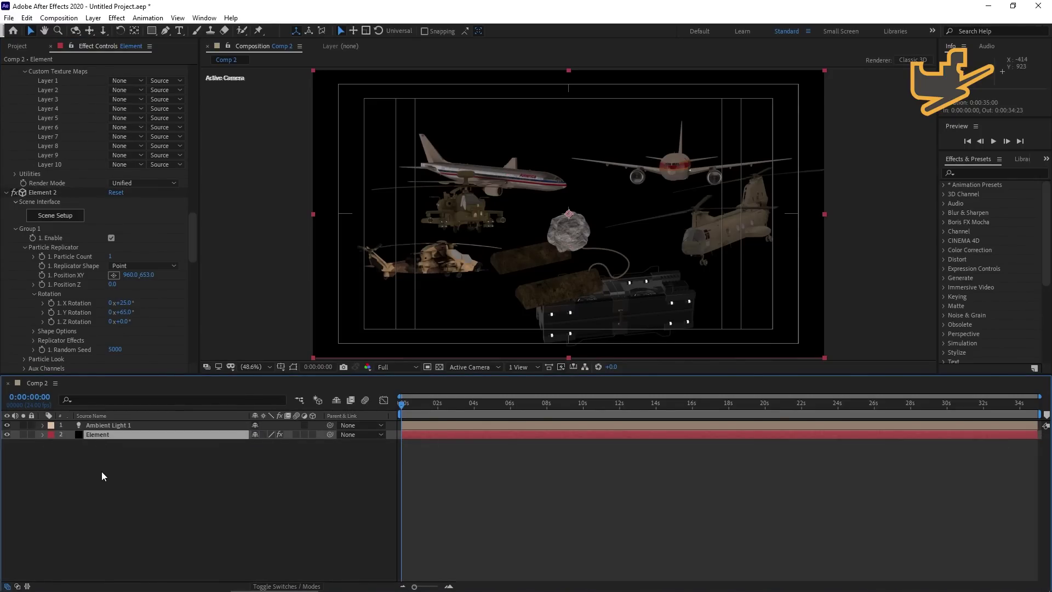